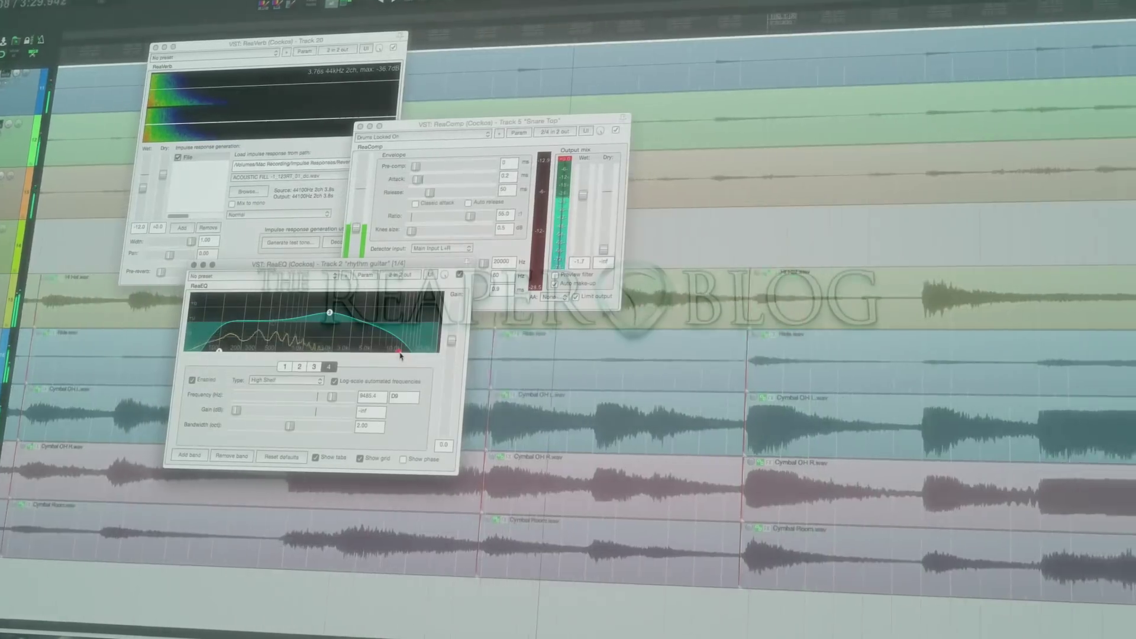
# Bring up the Radial Menu Setup window over the arrange view, showing menu 0's main ring
pyautogui.moveTo(400, 355); pyautogui.dragTo(424, 355)
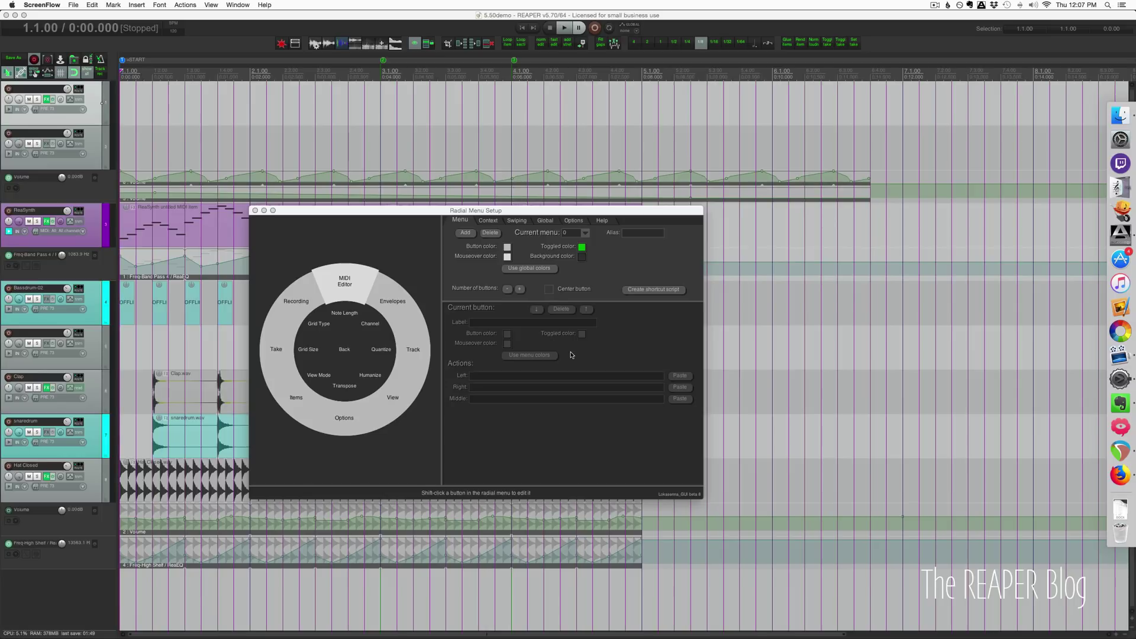
# Focus the Radial Menu Setup window and close it with Escape
pyautogui.click(579, 351)
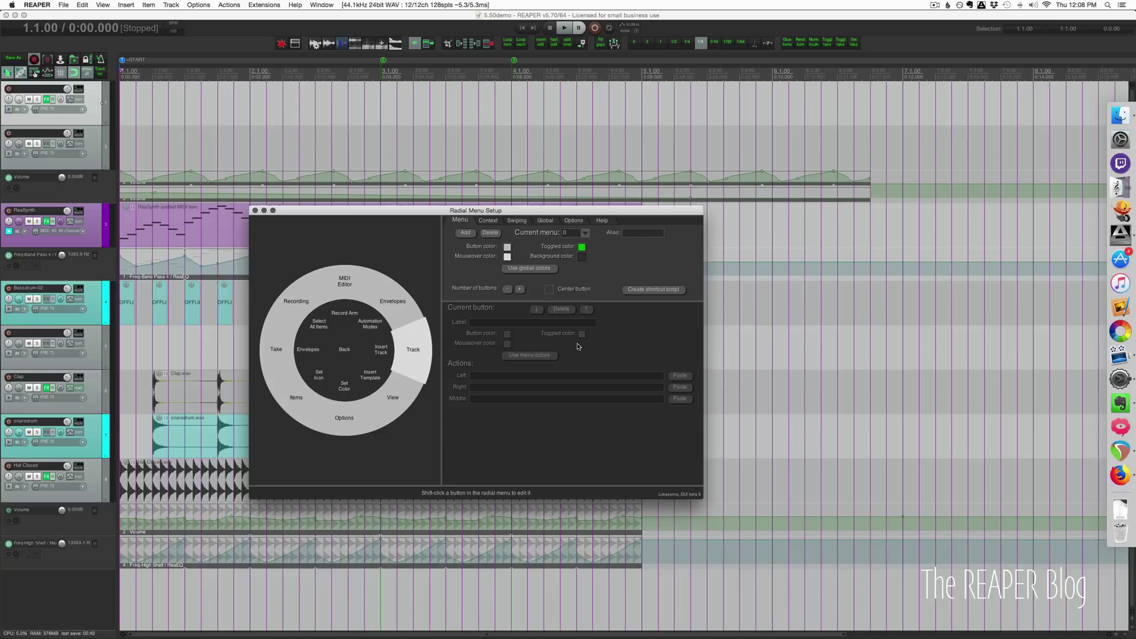
pyautogui.press('Escape')
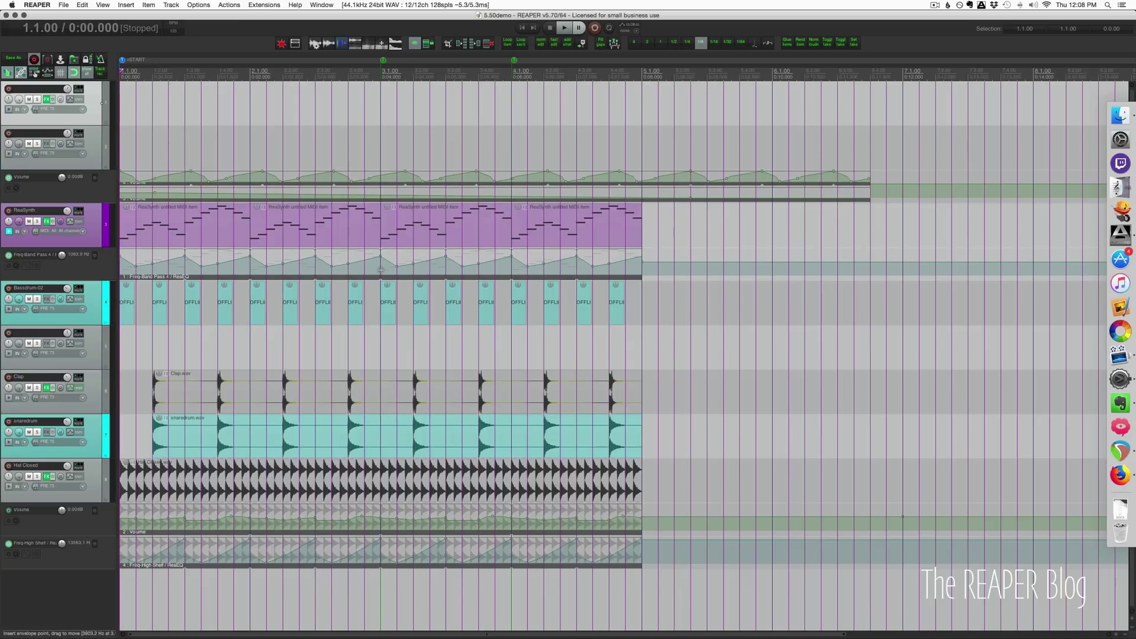
# Filter the action list by 'radial' and check the Radial Menu Setup (Shift+E) and Radial Menu (E) shortcuts
pyautogui.press('?')
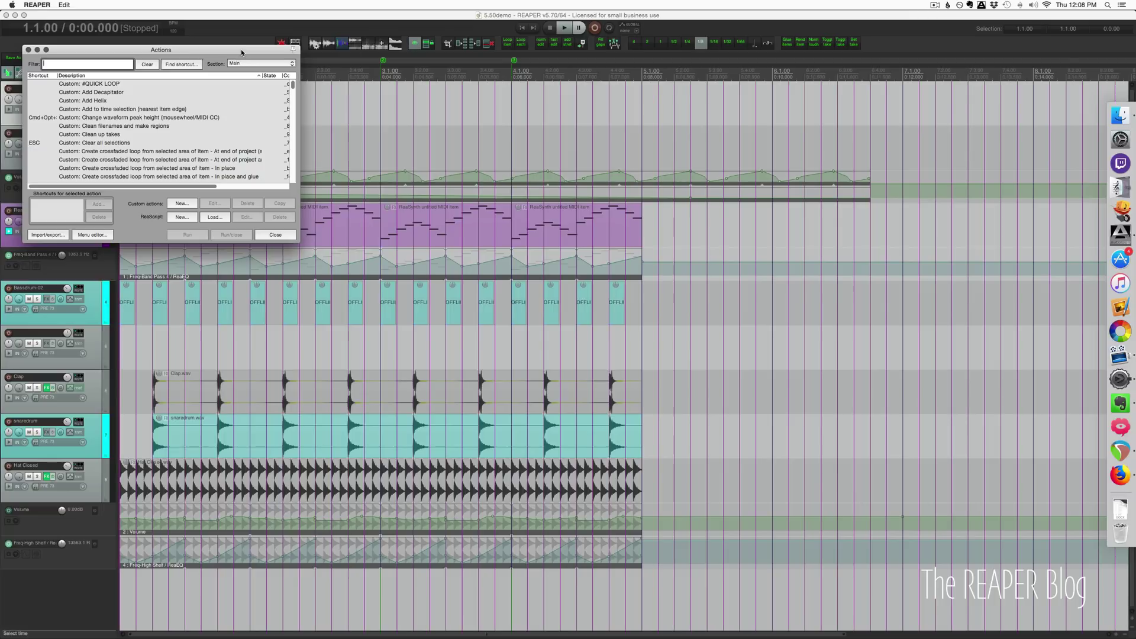
pyautogui.write('radia')
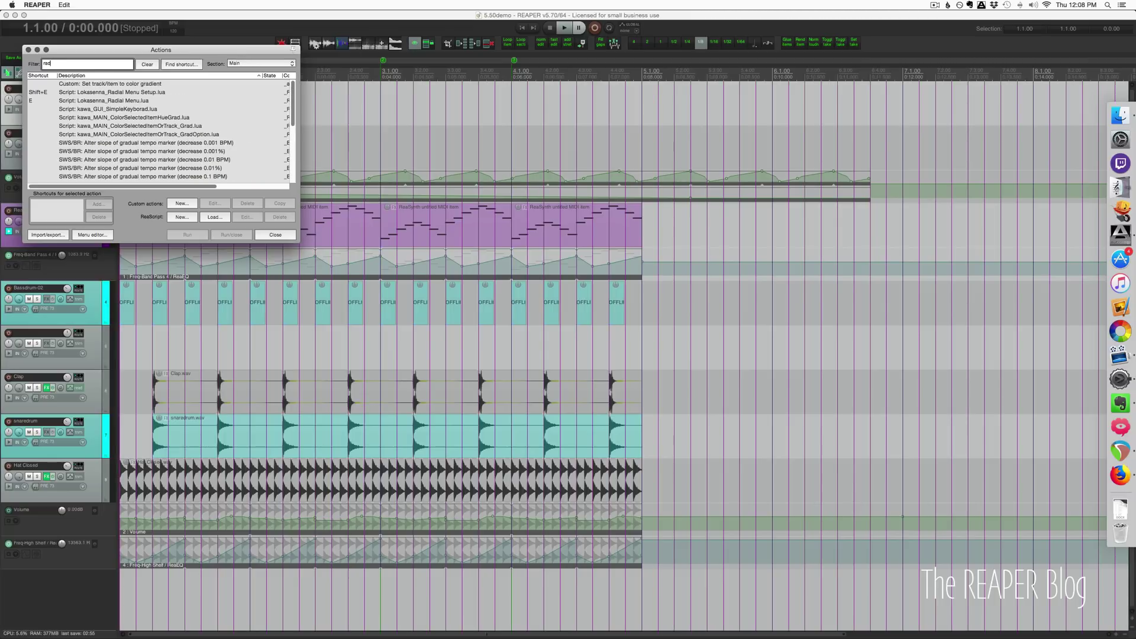
pyautogui.write('l')
pyautogui.click(113, 92)
pyautogui.moveTo(201, 51); pyautogui.dragTo(467, 211)
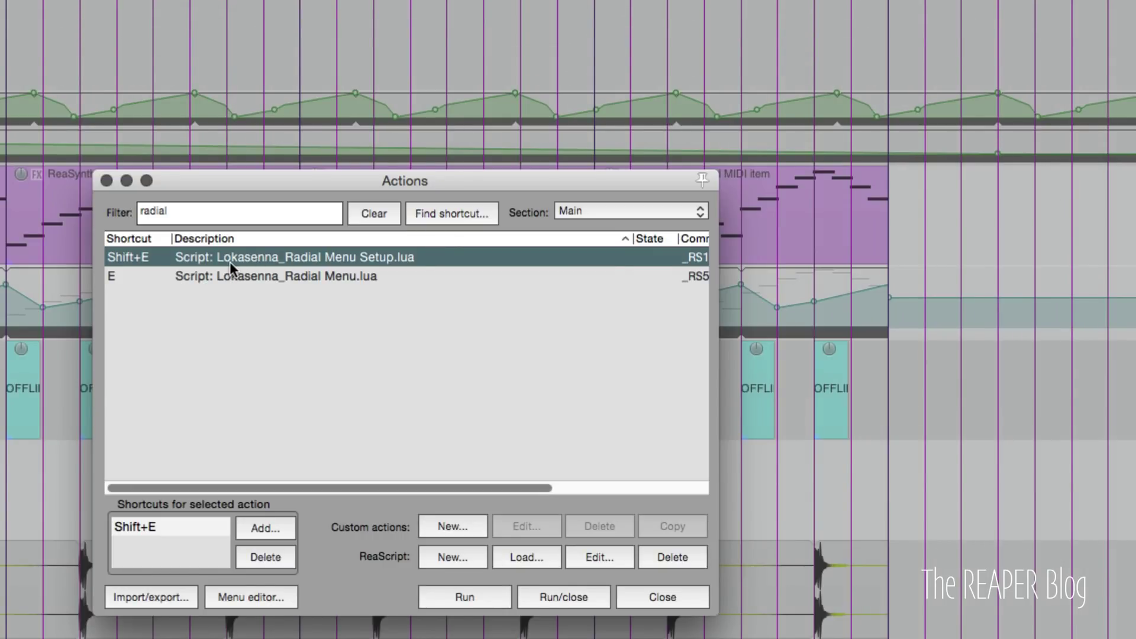
pyautogui.click(371, 278)
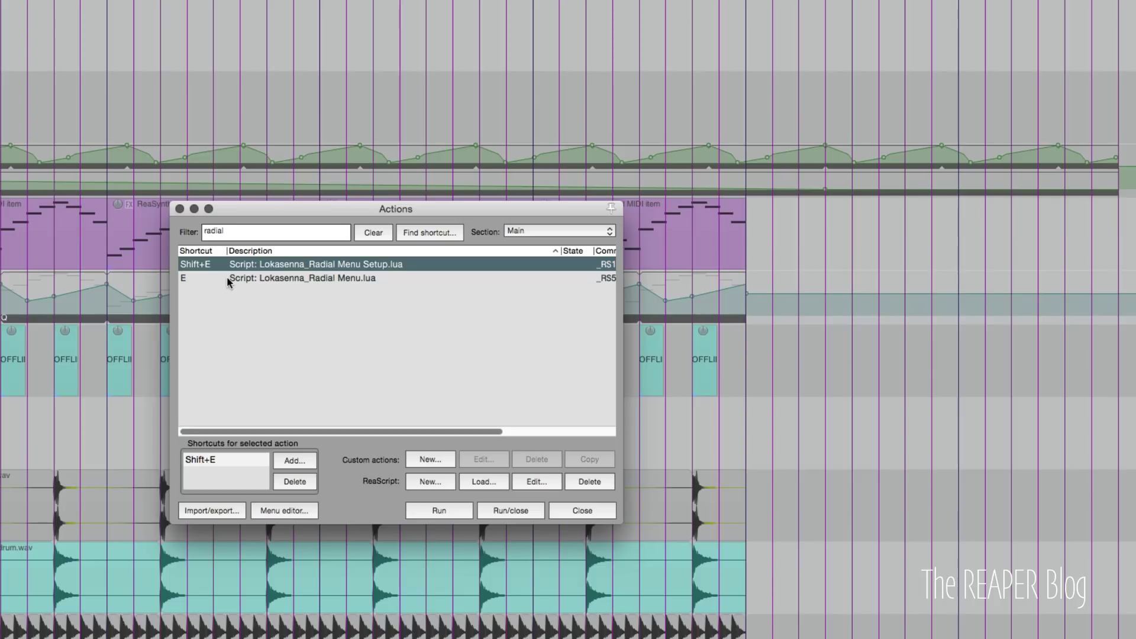
pyautogui.click(266, 279)
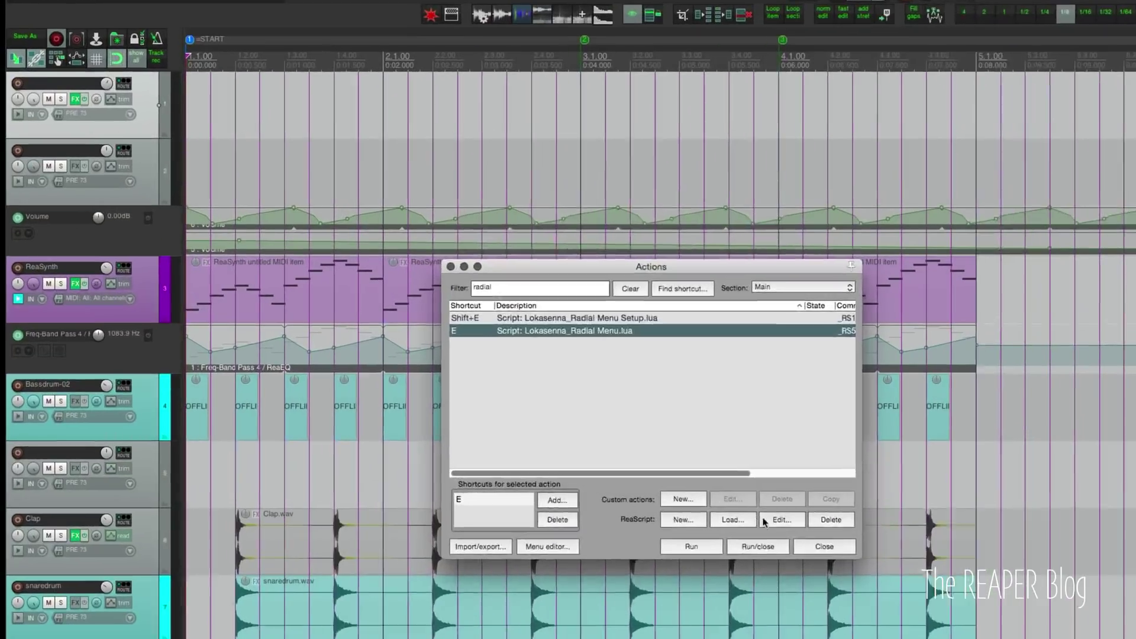
# Colour track 1 cyan through the radial menu's Track > Set Color option
pyautogui.press('Escape')
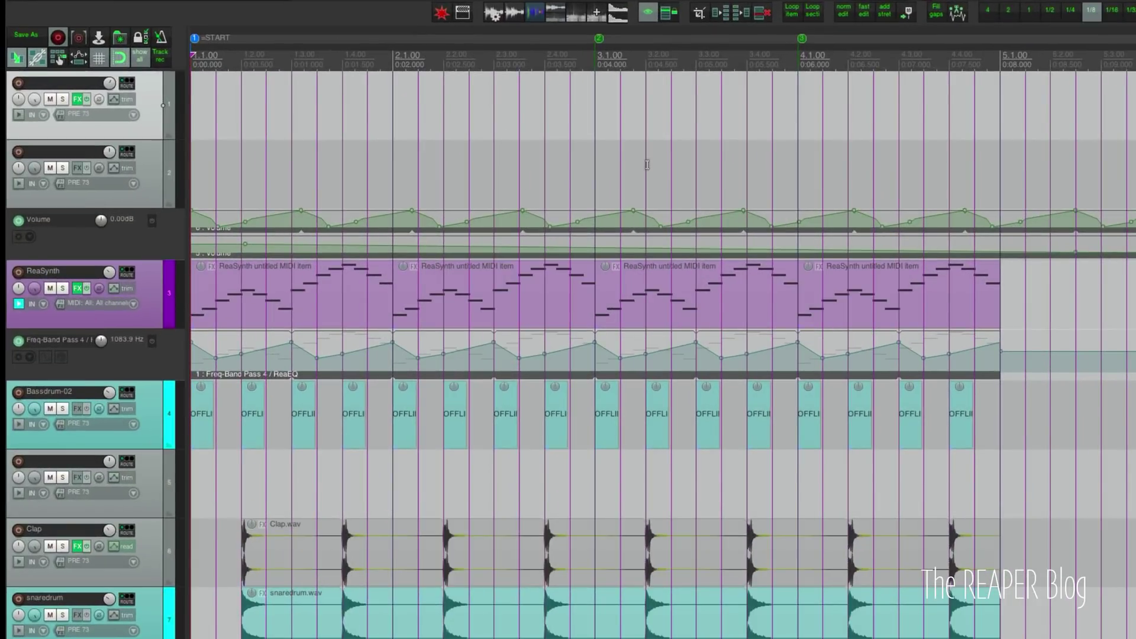
pyautogui.press('r')
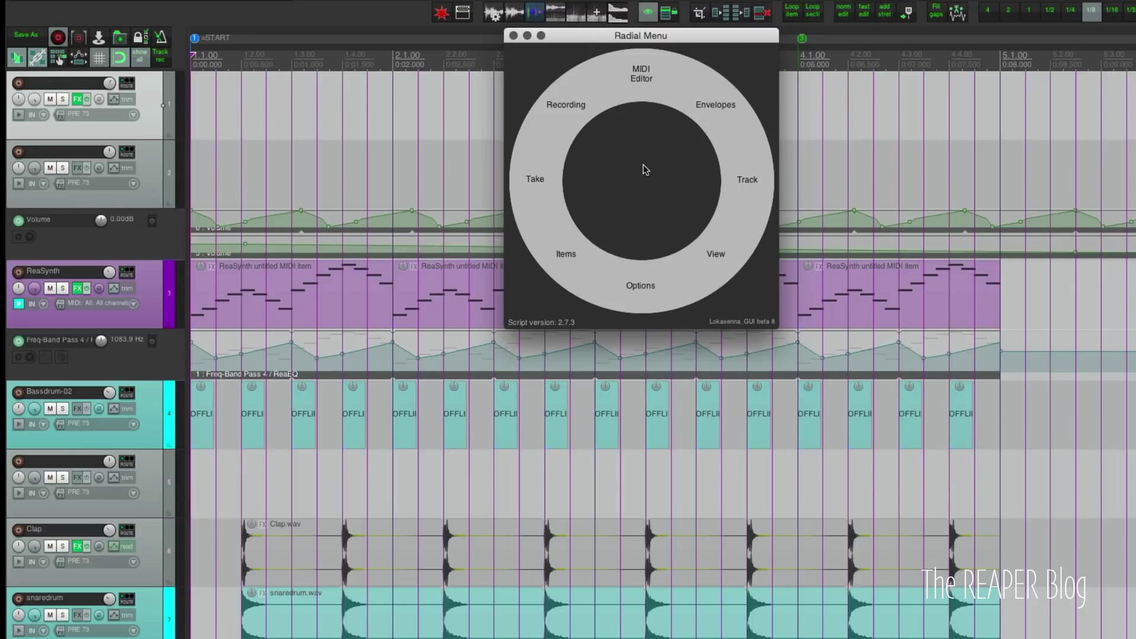
pyautogui.moveTo(762, 172)
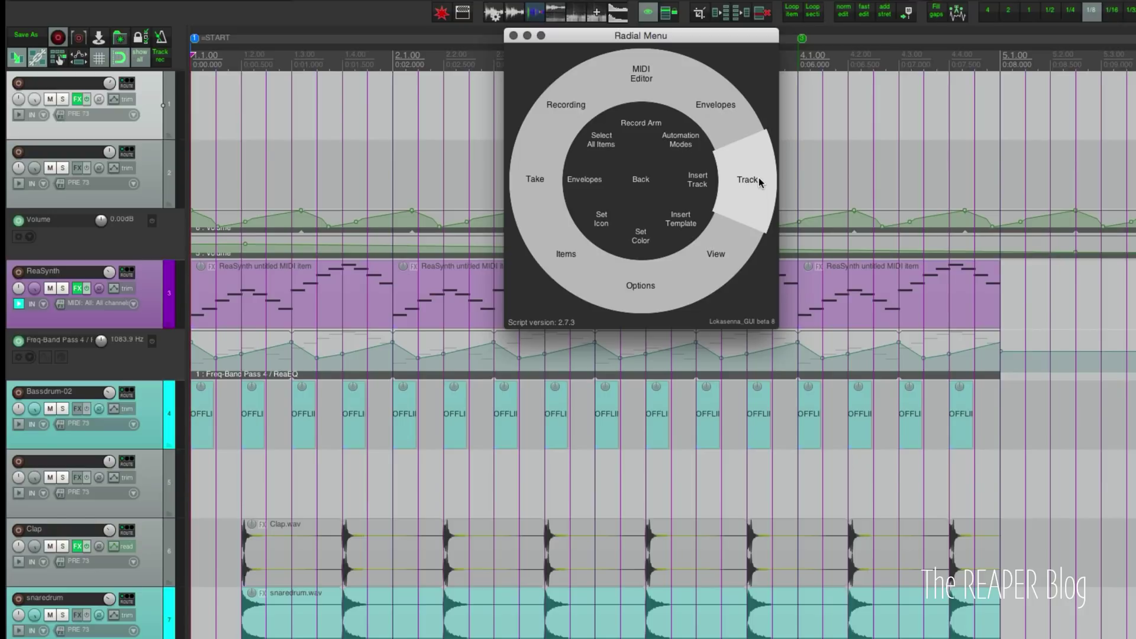
pyautogui.click(759, 181)
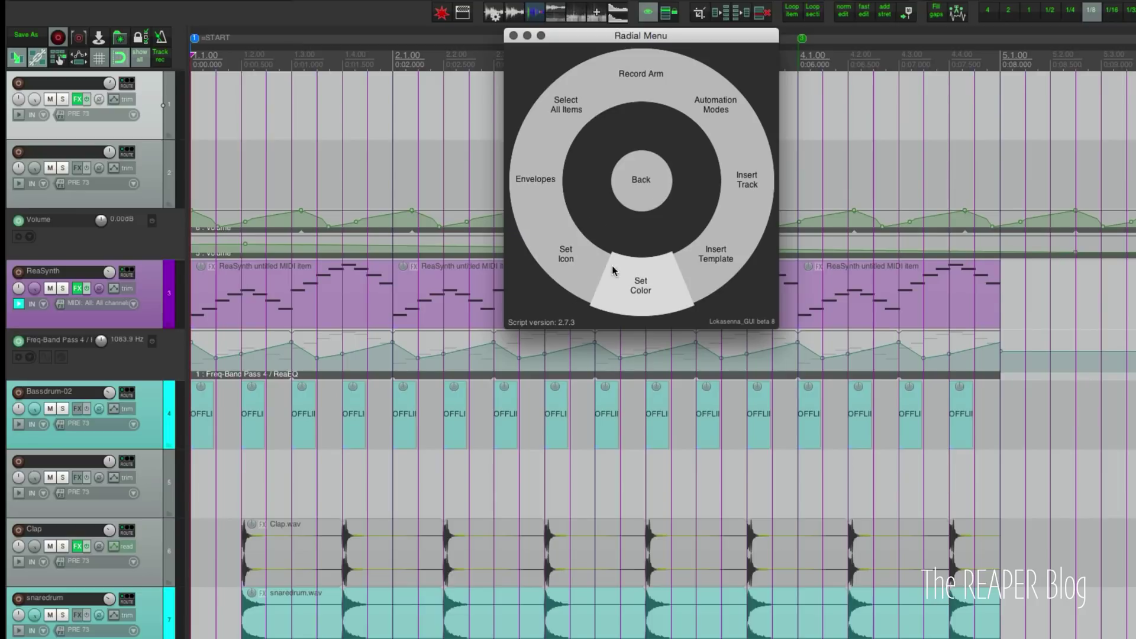
pyautogui.click(638, 285)
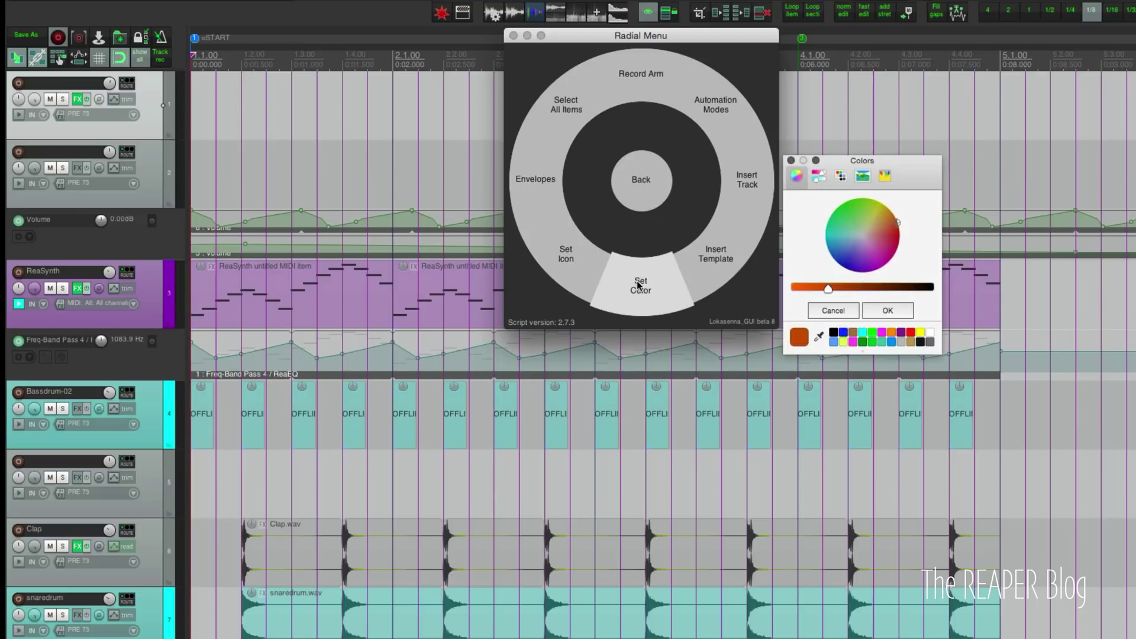
pyautogui.click(882, 332)
pyautogui.click(887, 310)
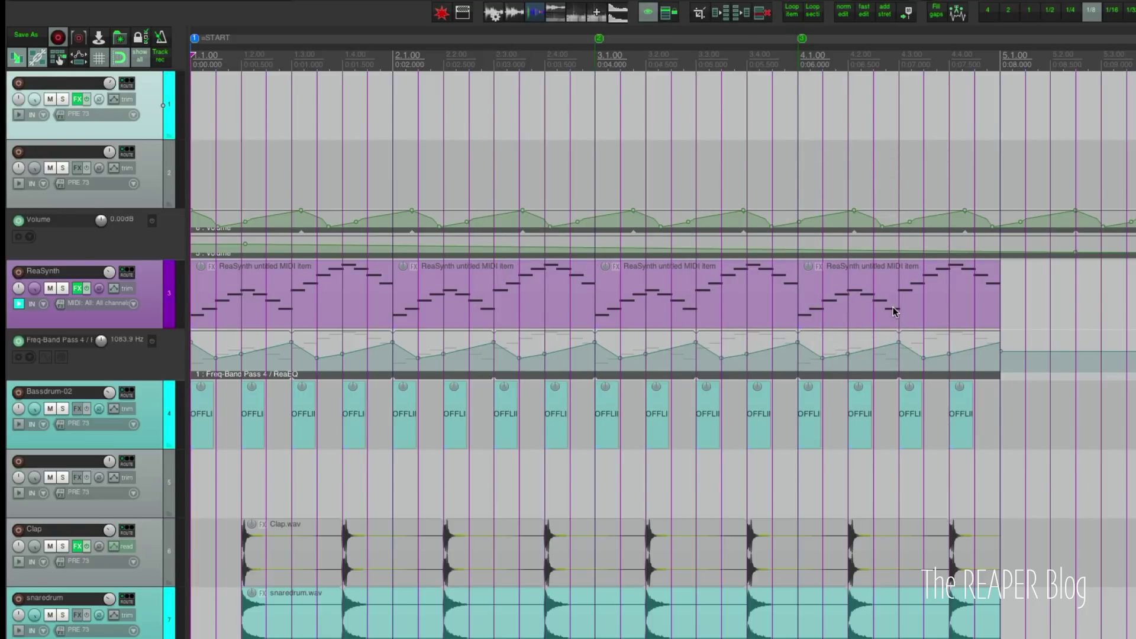
# Record-arm every track using the radial menu's Recording > Arm All Tracks
pyautogui.press('q')
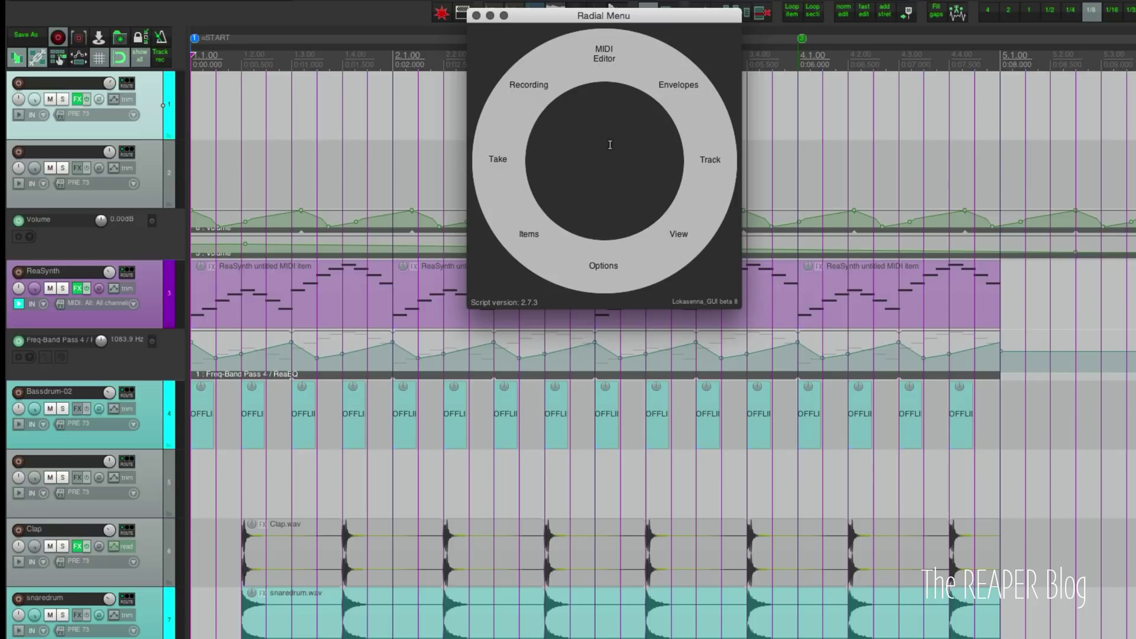
pyautogui.click(543, 95)
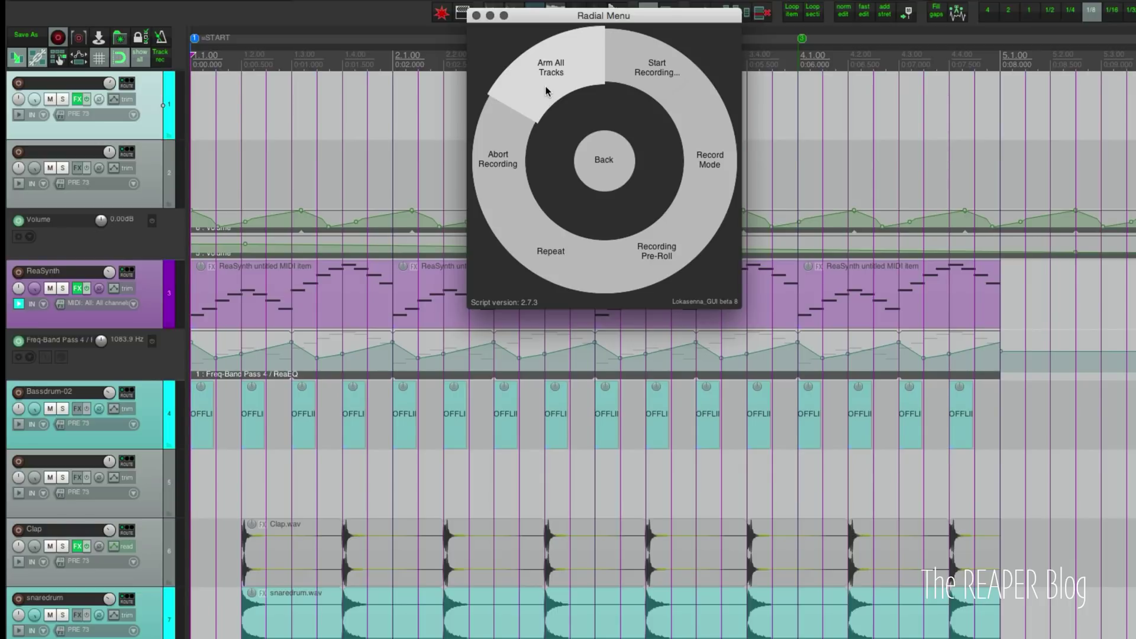
pyautogui.click(545, 89)
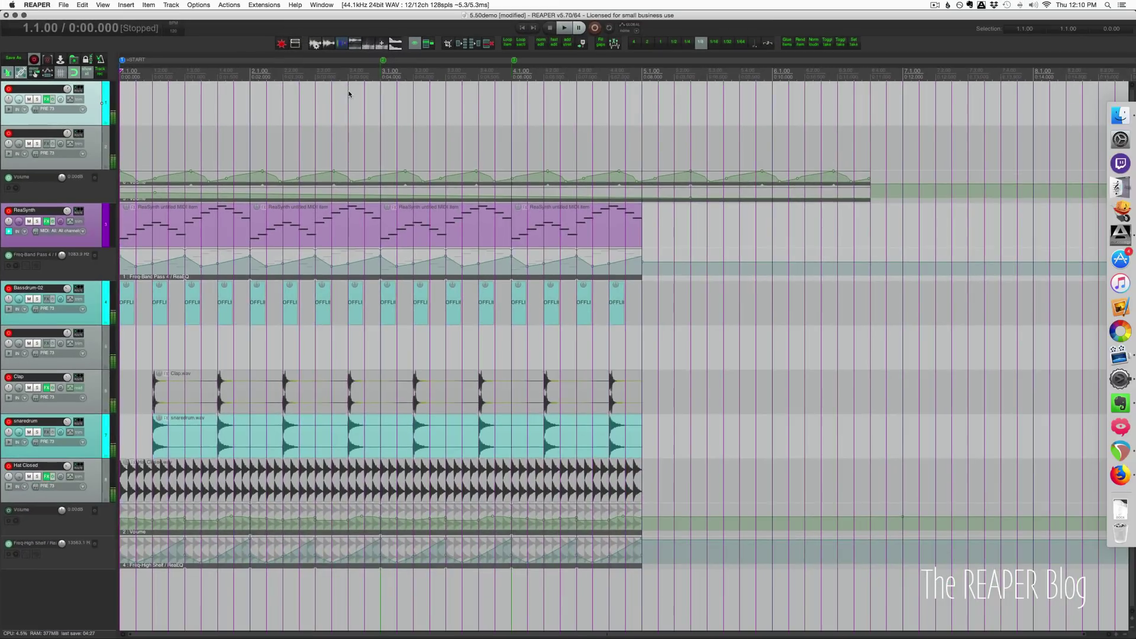
# Browse the Context, Swiping, Global and Help tabs of Radial Menu Setup, then return to the Menu tab
pyautogui.click(217, 112)
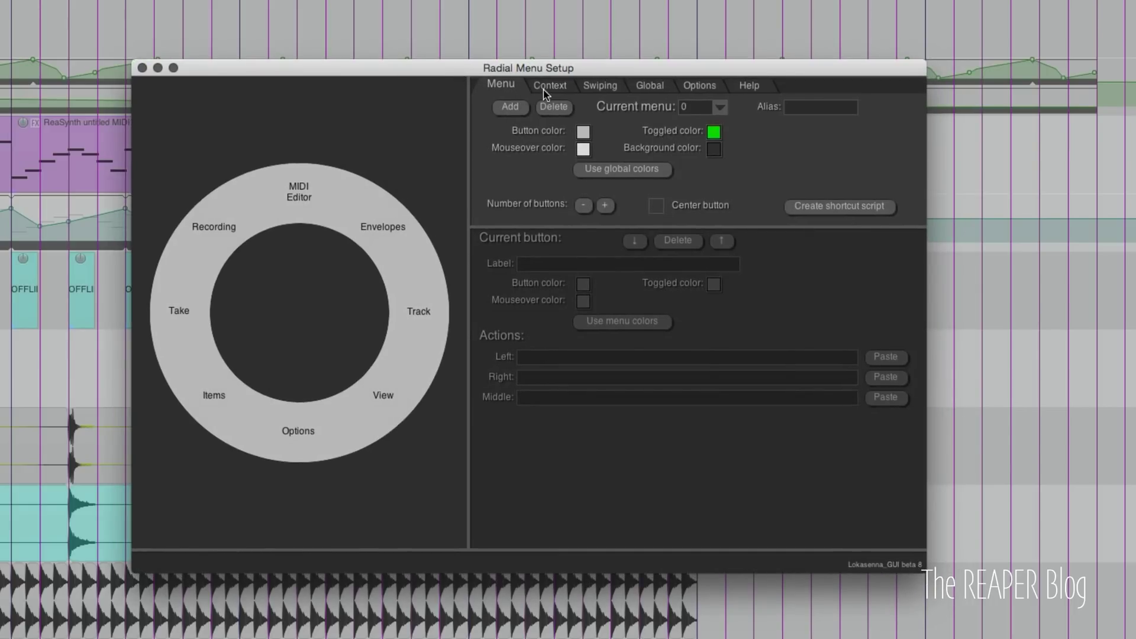
pyautogui.click(555, 87)
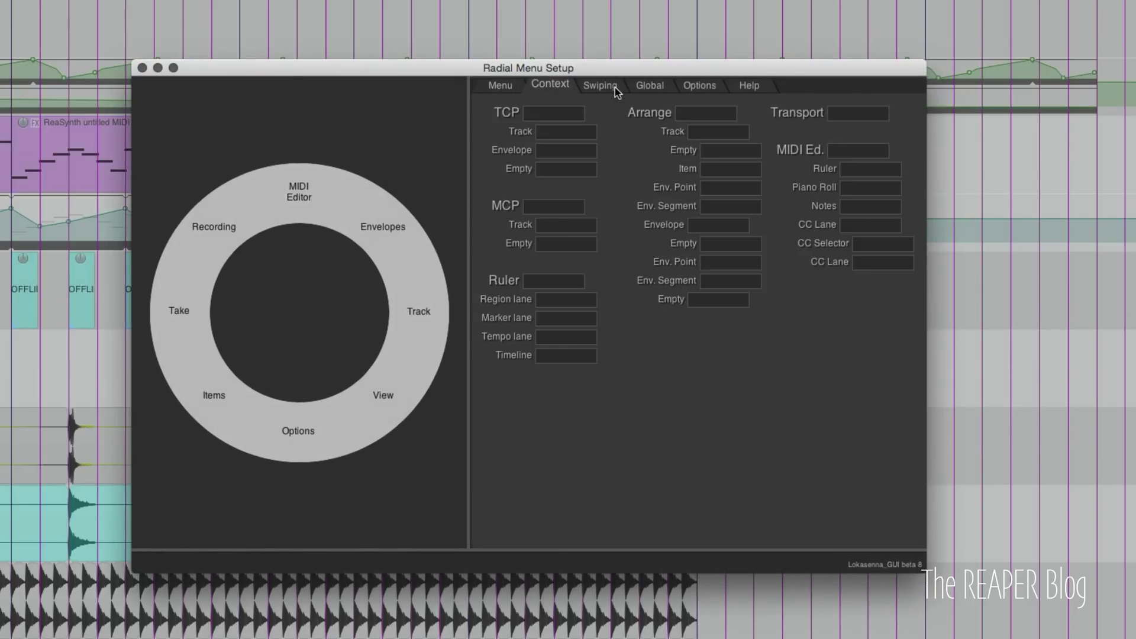
pyautogui.click(615, 87)
pyautogui.click(697, 87)
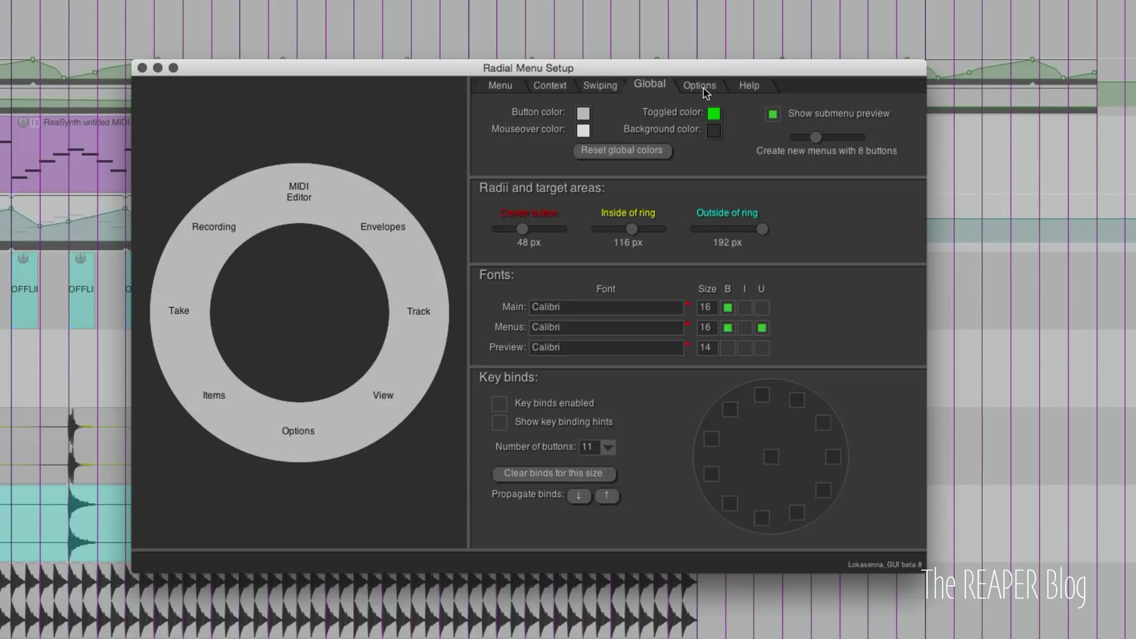
pyautogui.click(750, 86)
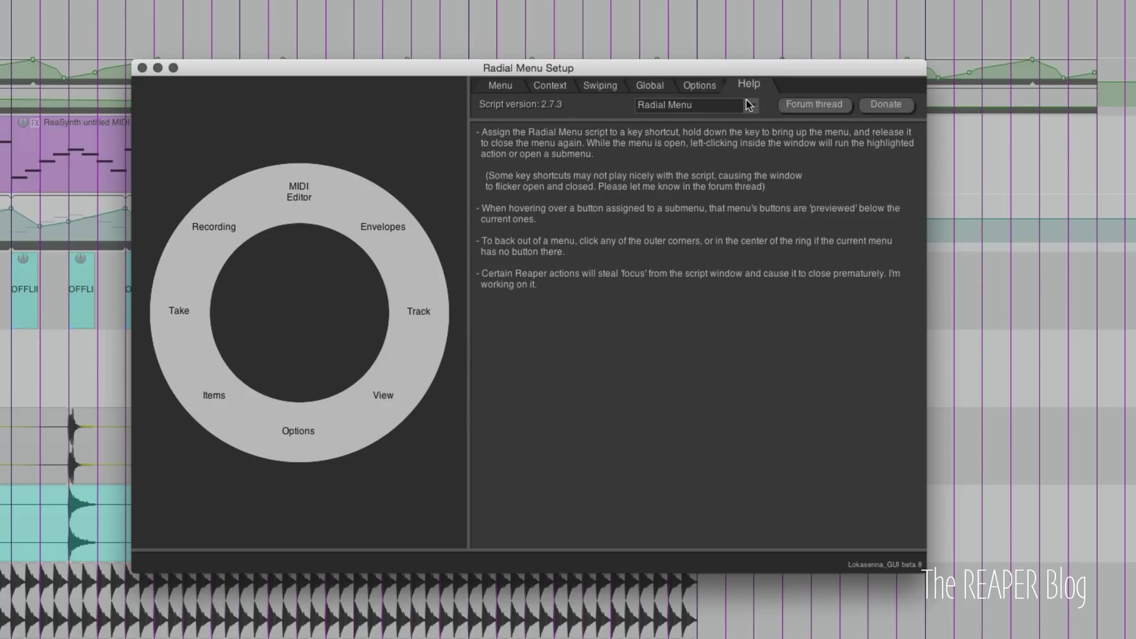
pyautogui.click(749, 111)
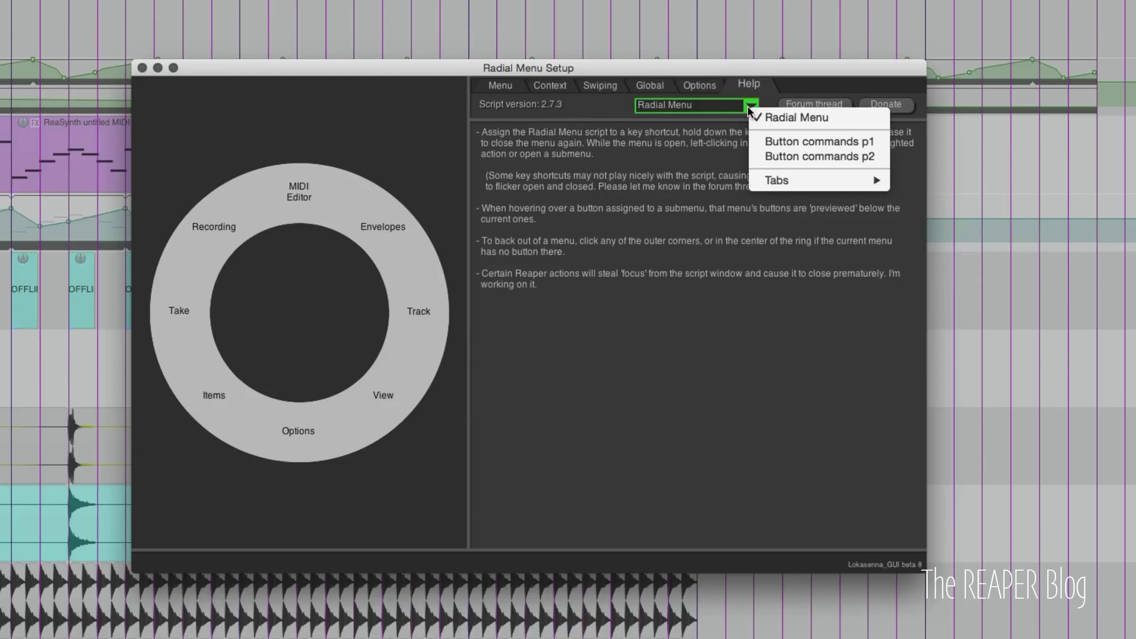
pyautogui.click(580, 140)
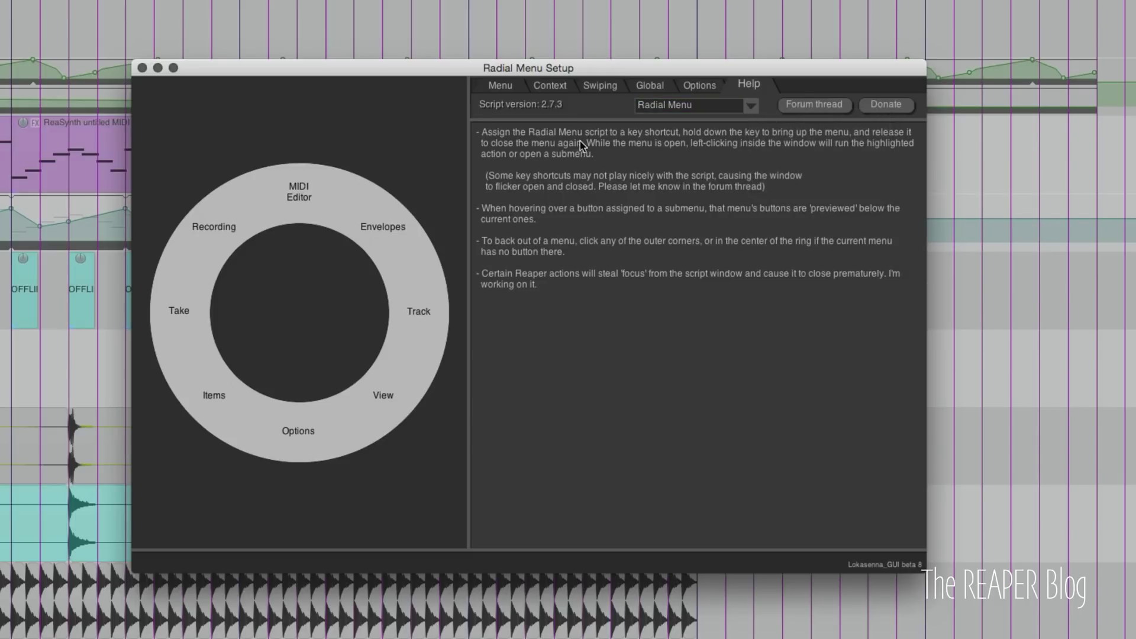
pyautogui.click(500, 86)
pyautogui.moveTo(486, 69); pyautogui.dragTo(459, 38)
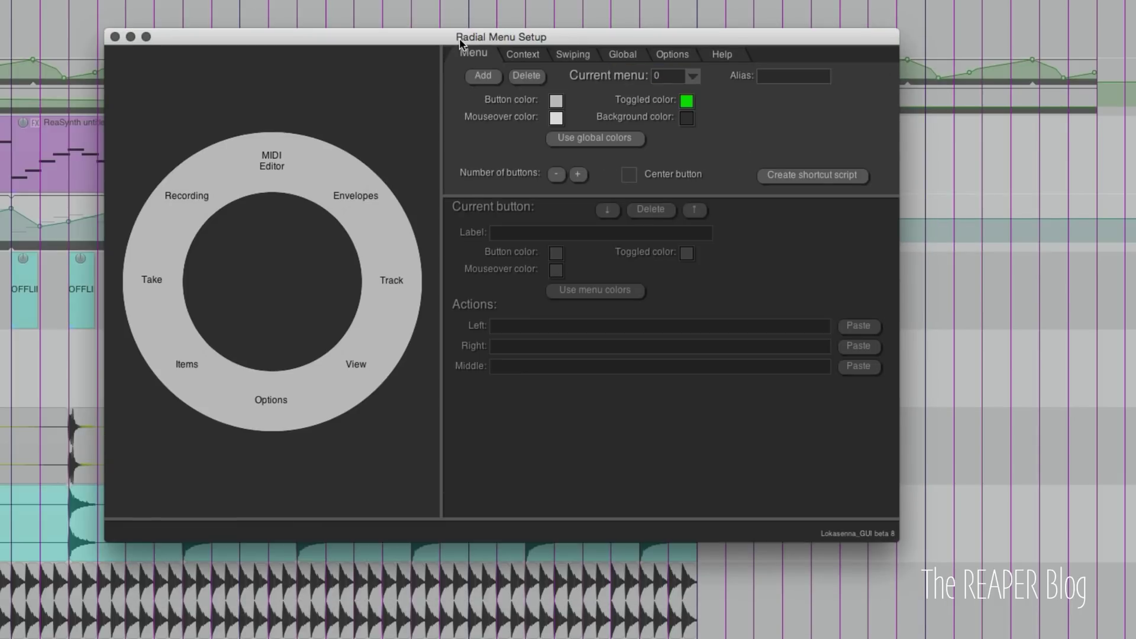
pyautogui.click(692, 76)
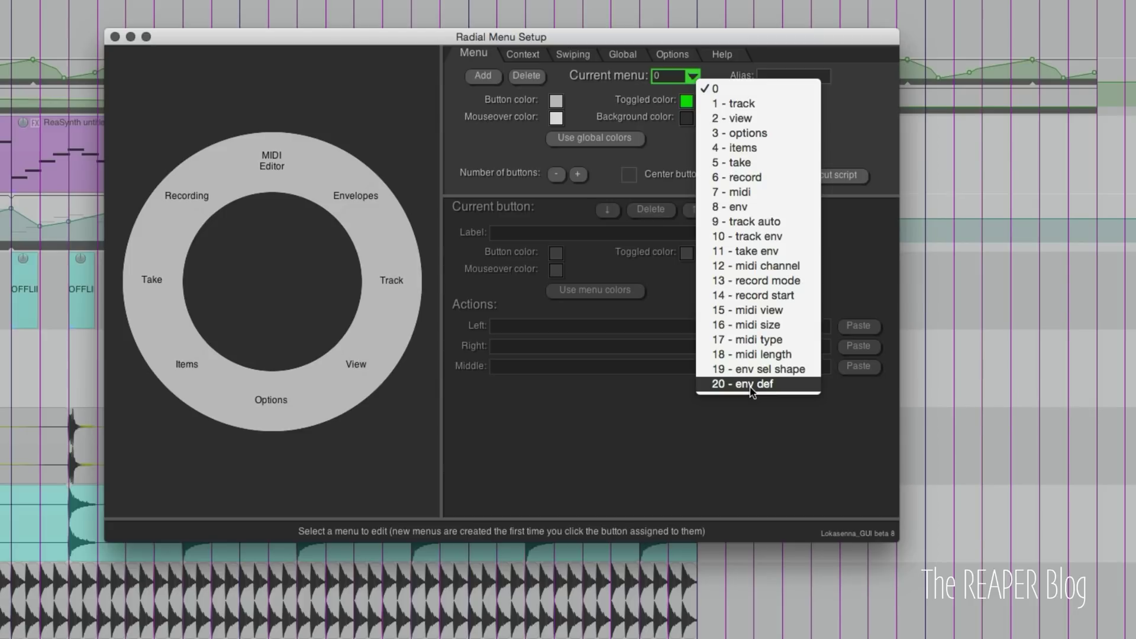
pyautogui.click(763, 102)
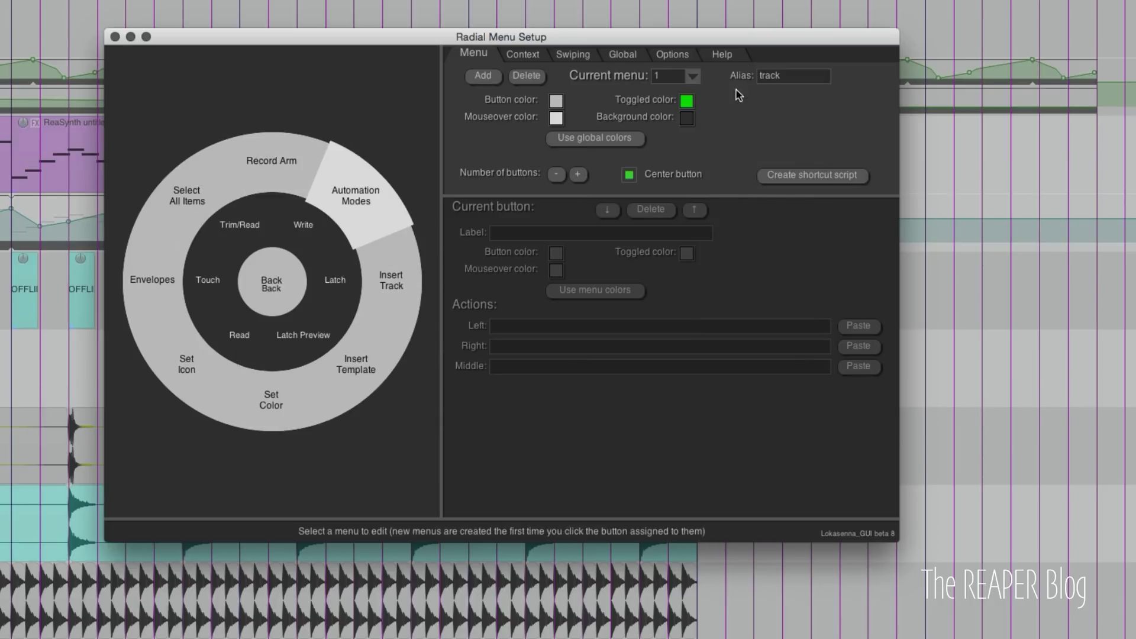
pyautogui.click(693, 77)
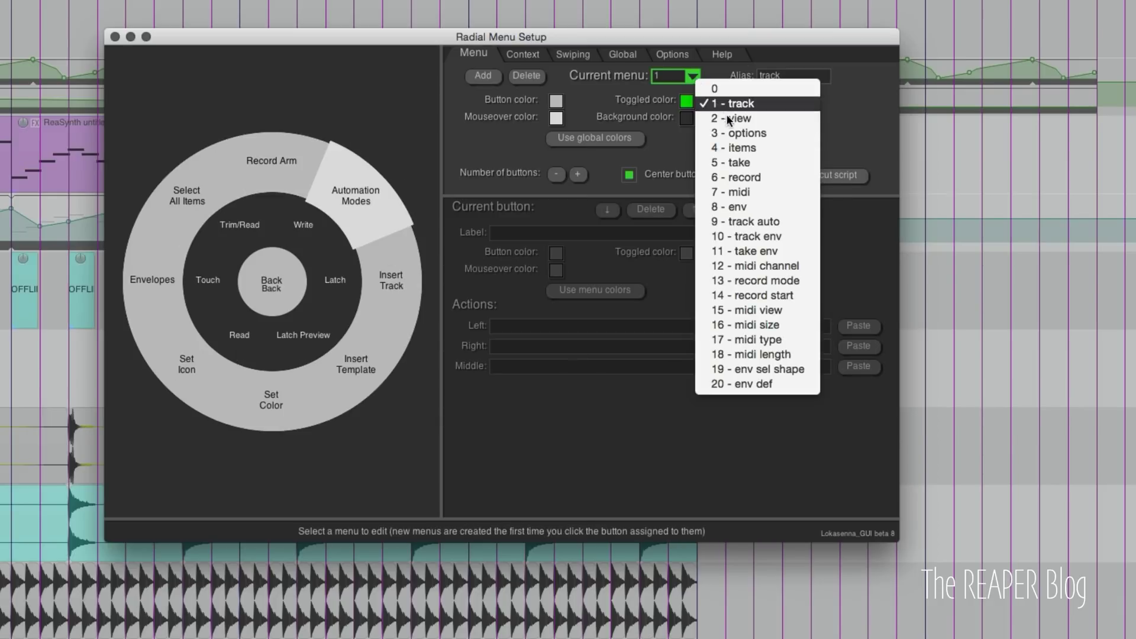
pyautogui.click(750, 119)
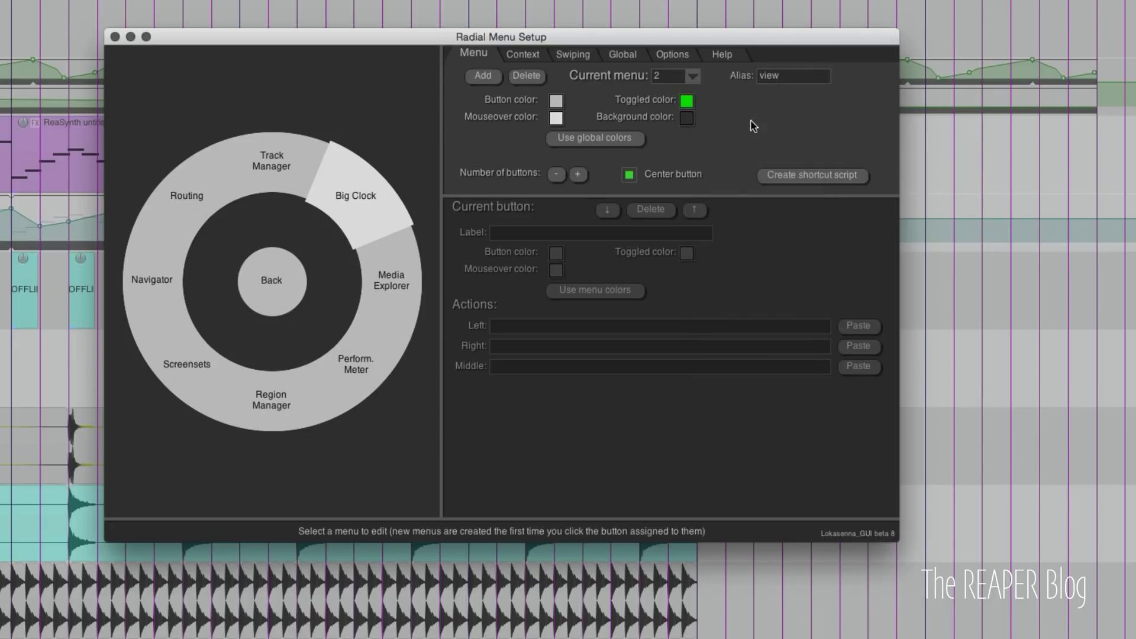
pyautogui.click(693, 77)
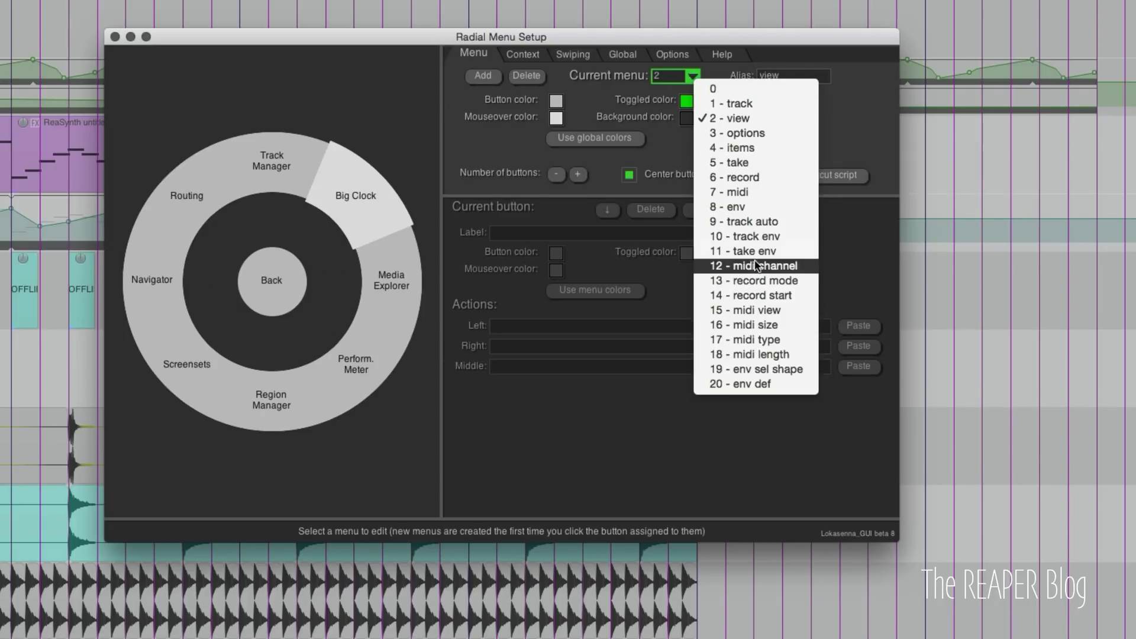
pyautogui.click(750, 195)
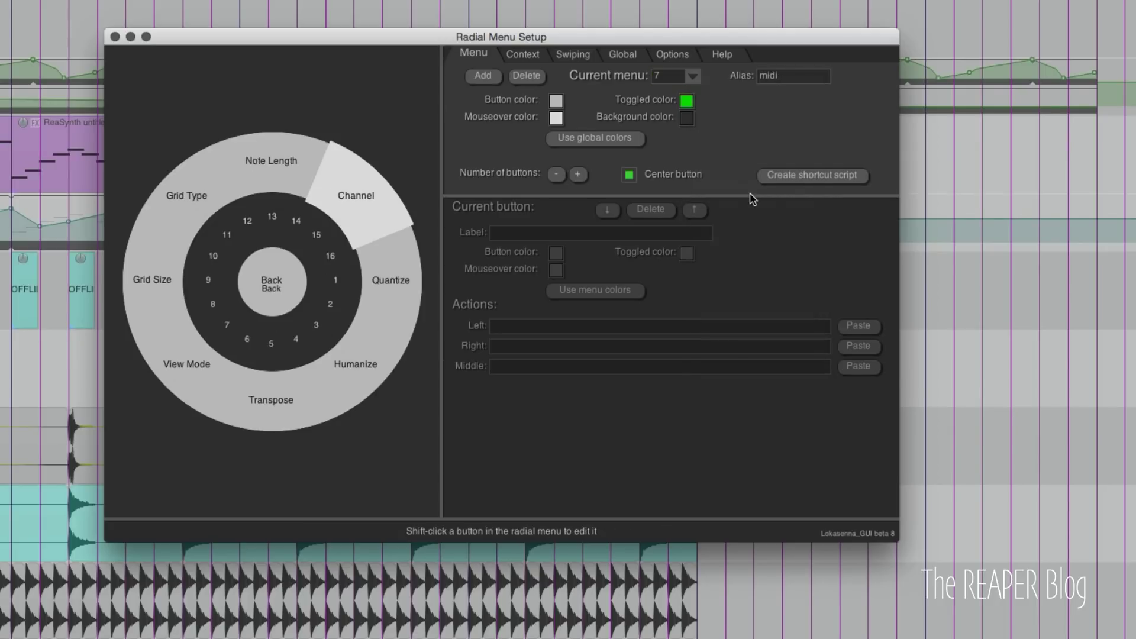
pyautogui.click(693, 77)
pyautogui.click(739, 338)
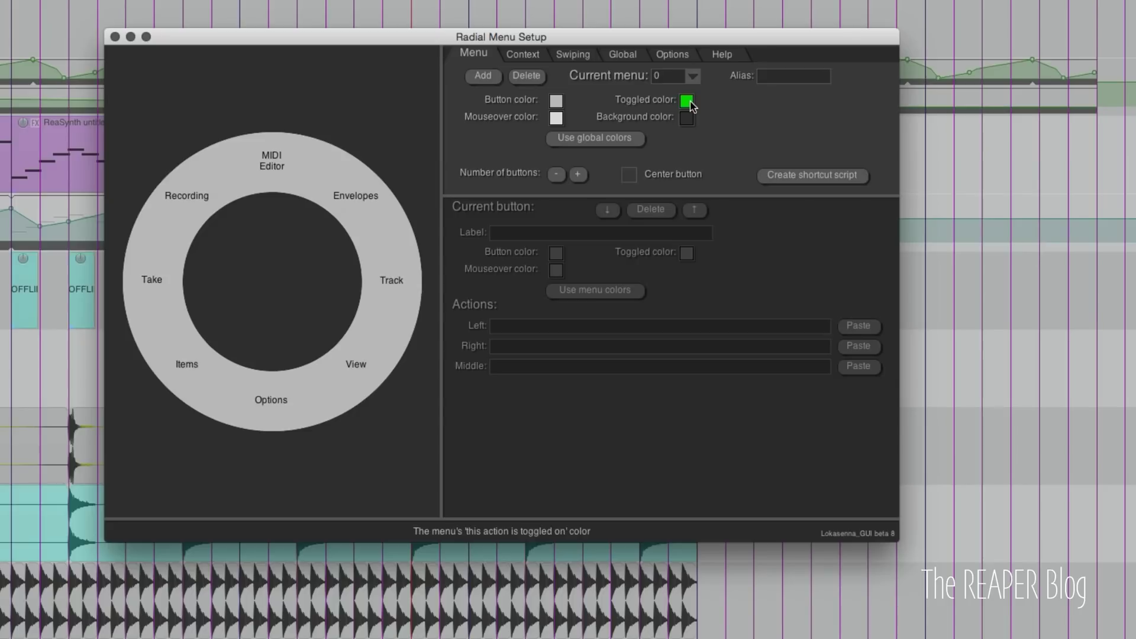
# Load menu '2 - view' and set its background colour to magenta
pyautogui.click(692, 77)
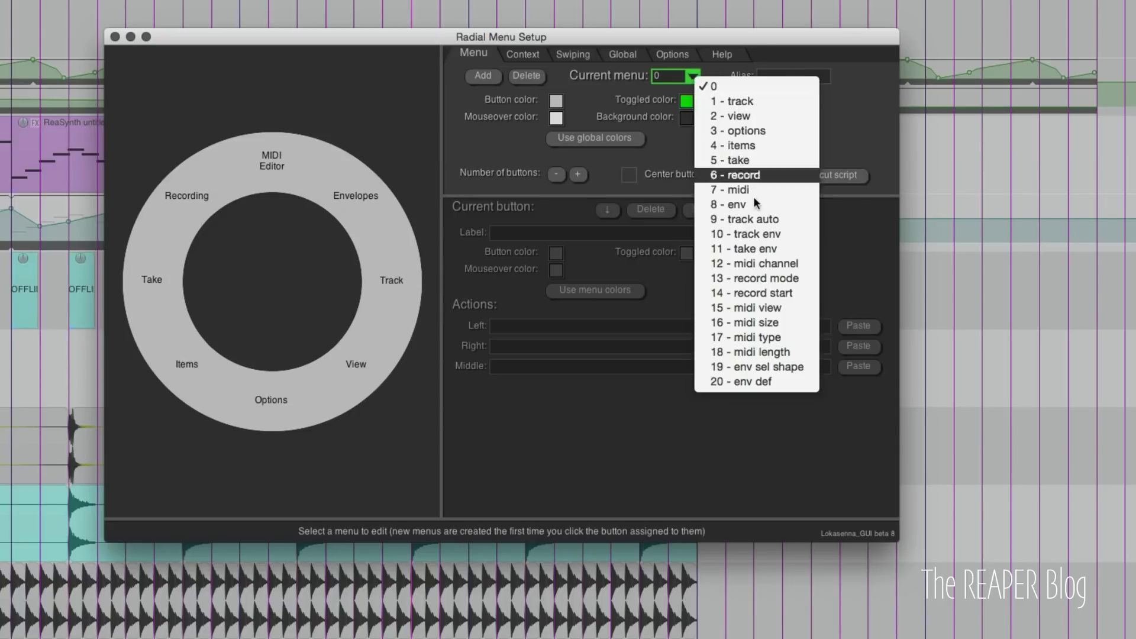
pyautogui.click(761, 117)
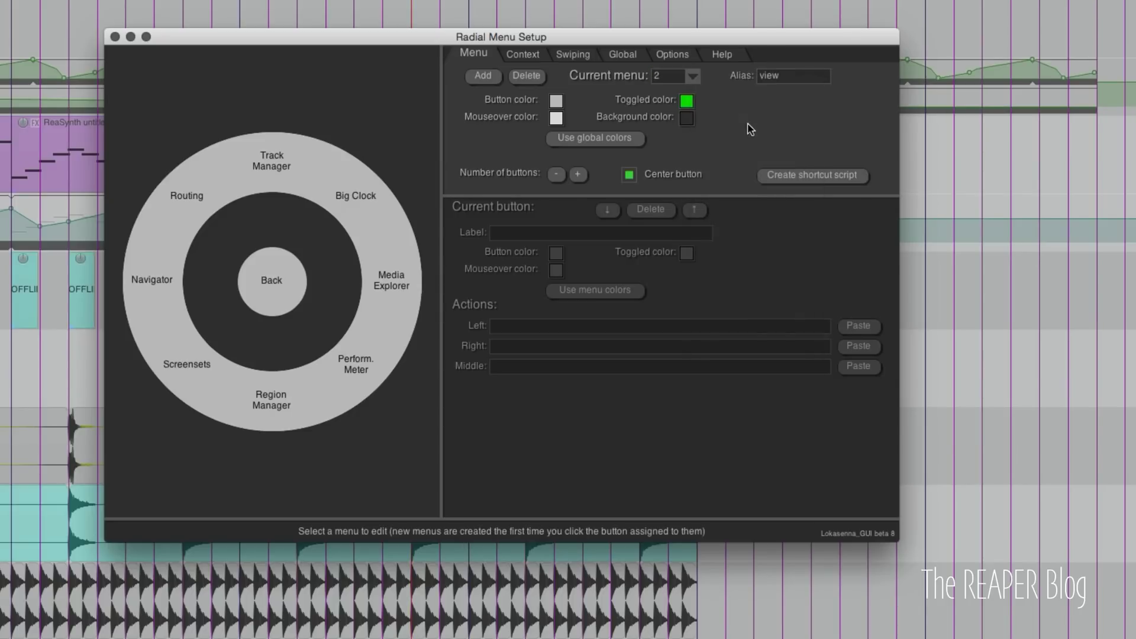
pyautogui.click(686, 118)
pyautogui.click(563, 197)
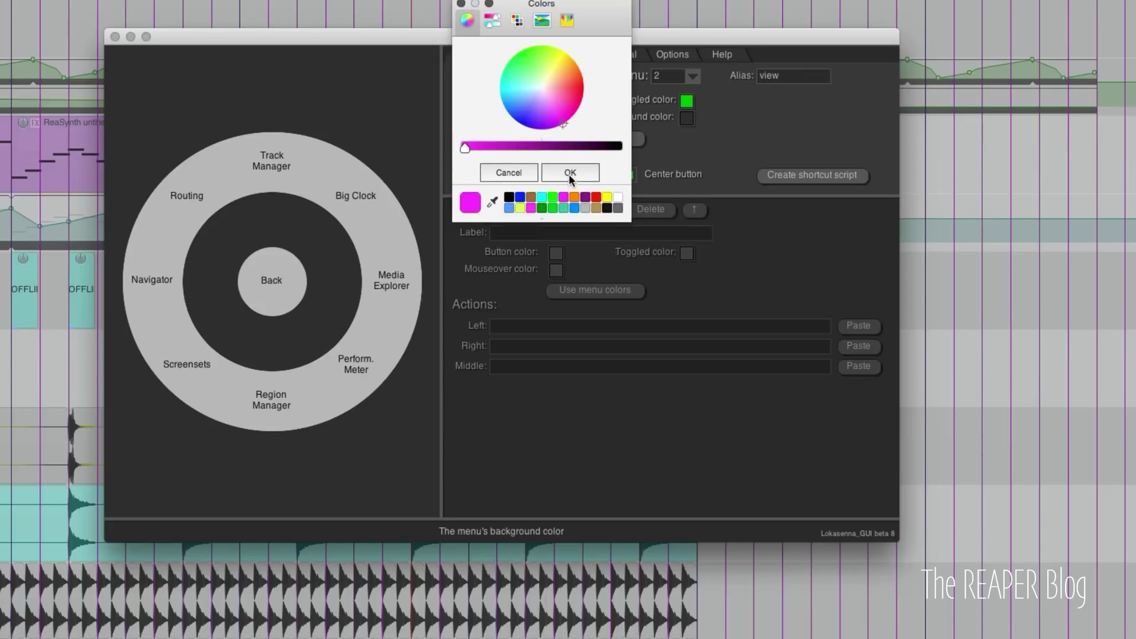
pyautogui.click(569, 173)
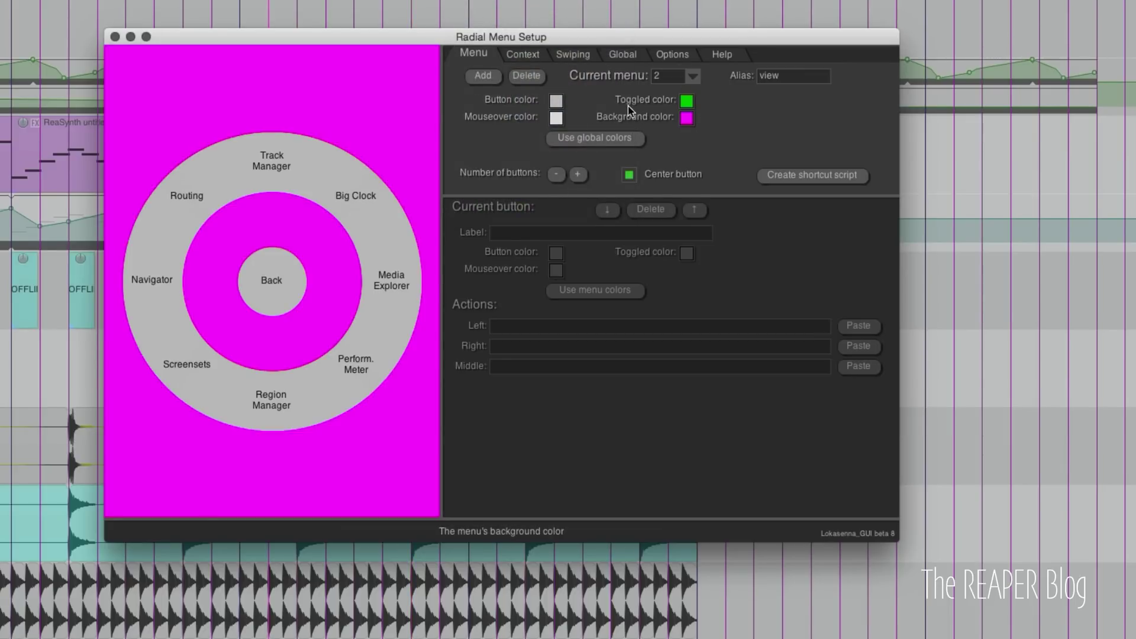
# Look through the Context, Swiping, Global and Options pages, then return to the view menu's settings
pyautogui.click(538, 56)
pyautogui.click(577, 55)
pyautogui.click(623, 54)
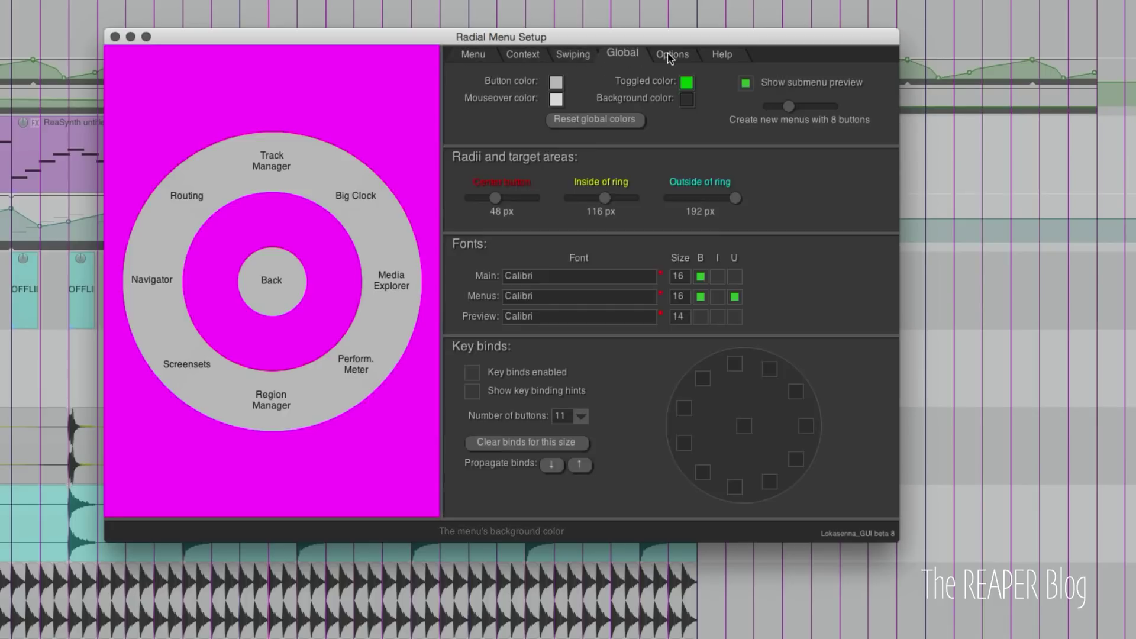
pyautogui.click(672, 54)
pyautogui.click(484, 57)
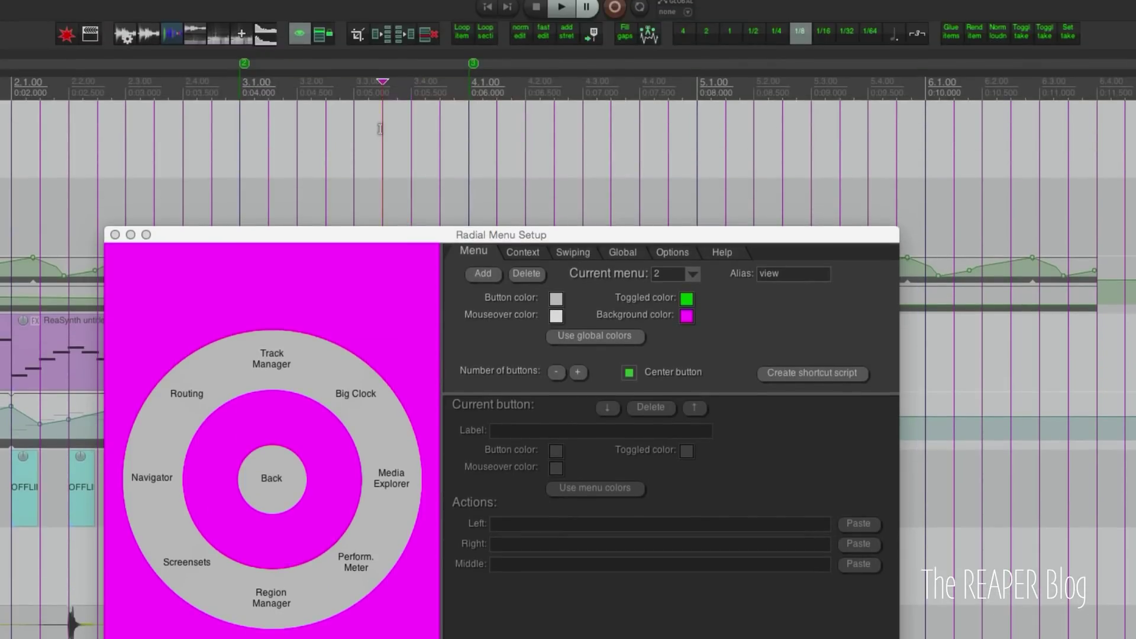
# Launch the Track Manager from the radial menu's magenta View submenu
pyautogui.press('`')
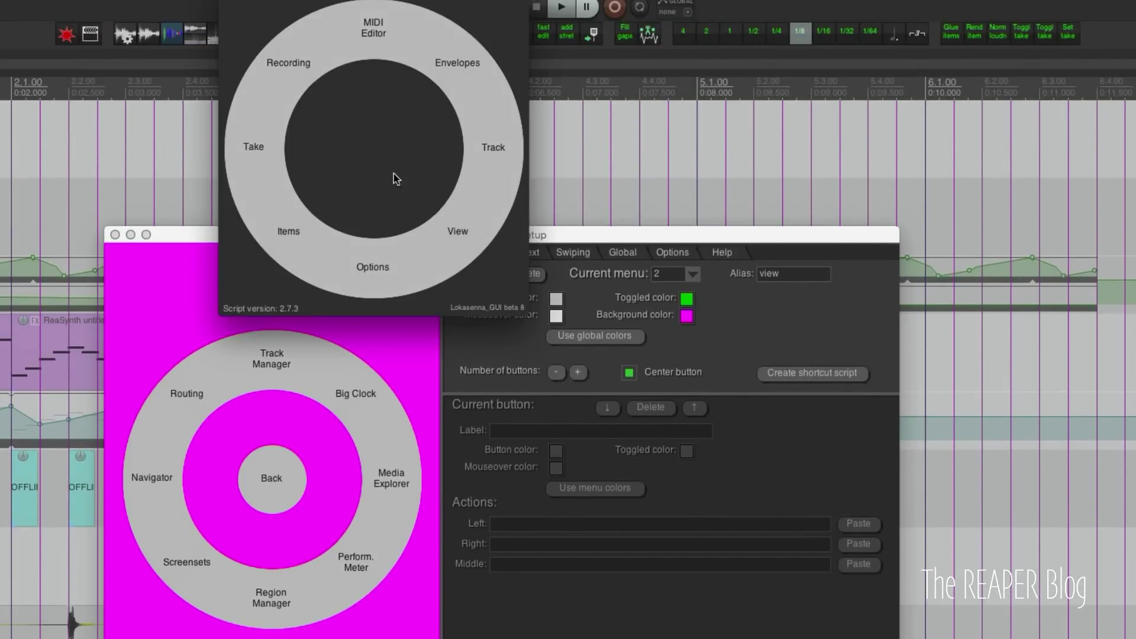
pyautogui.moveTo(444, 229)
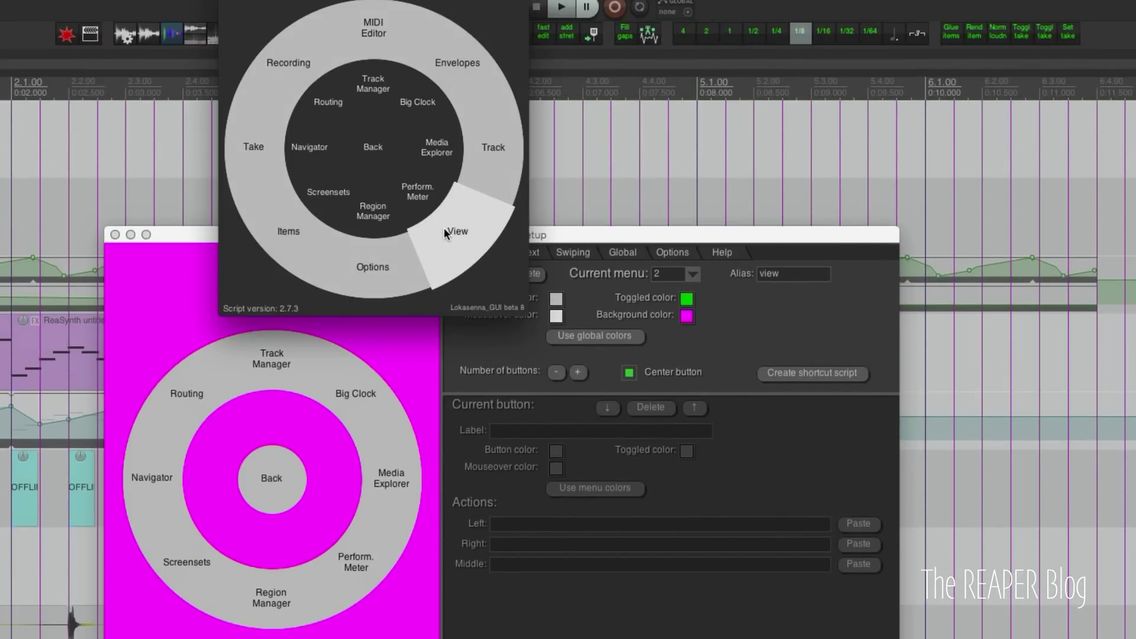
pyautogui.click(443, 230)
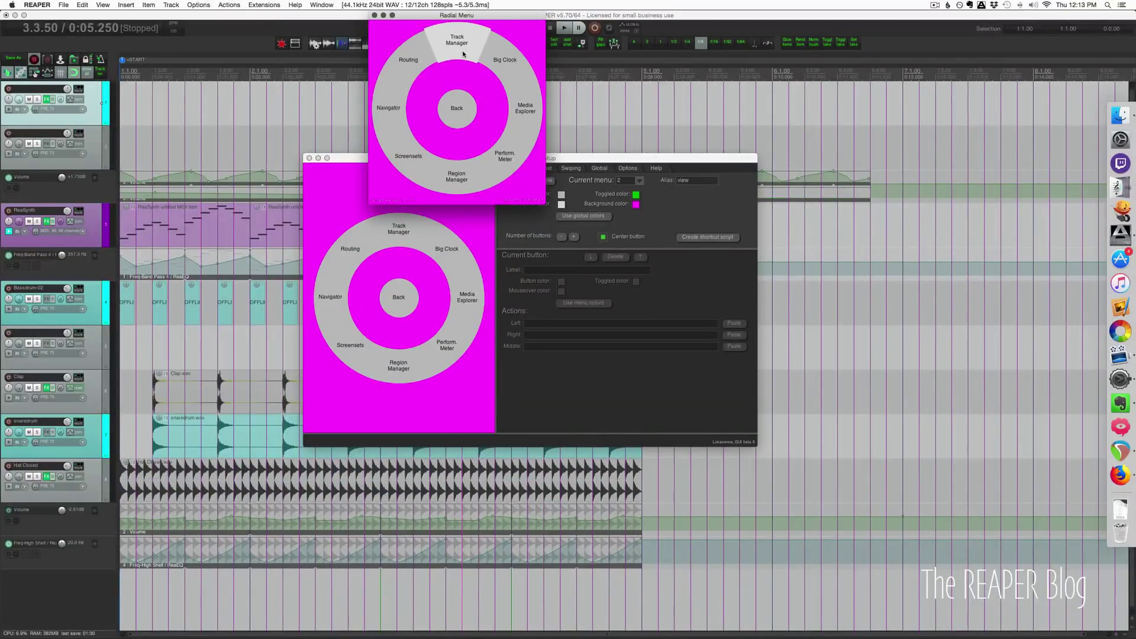
pyautogui.click(463, 54)
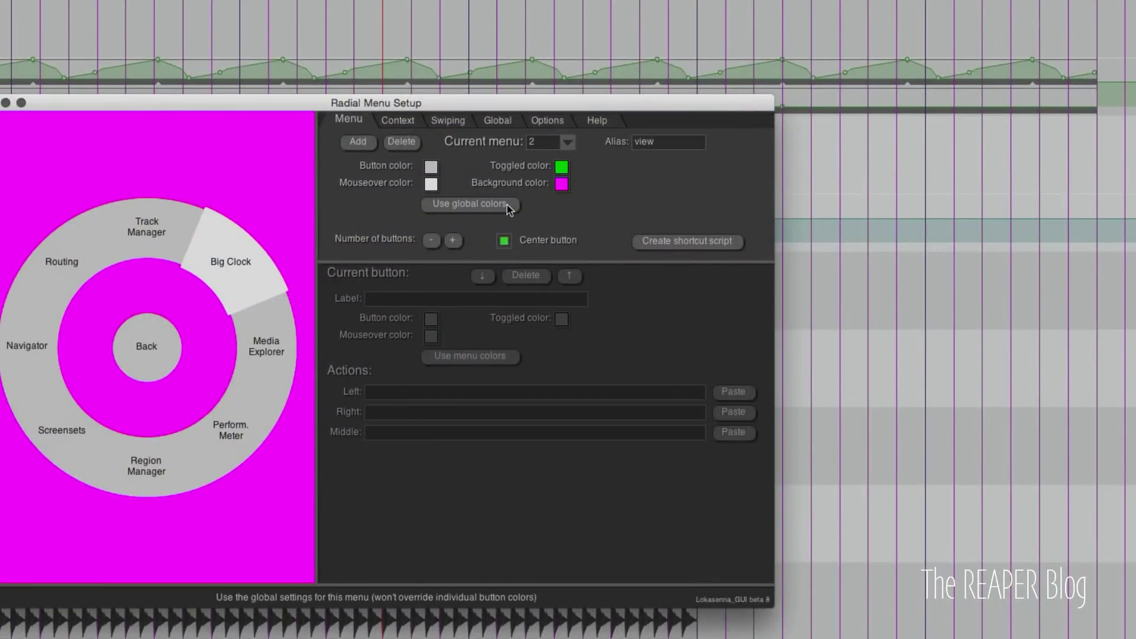
# Turn on 'Use global colors' for the view menu, check the Global tab, and return to Menu
pyautogui.click(496, 211)
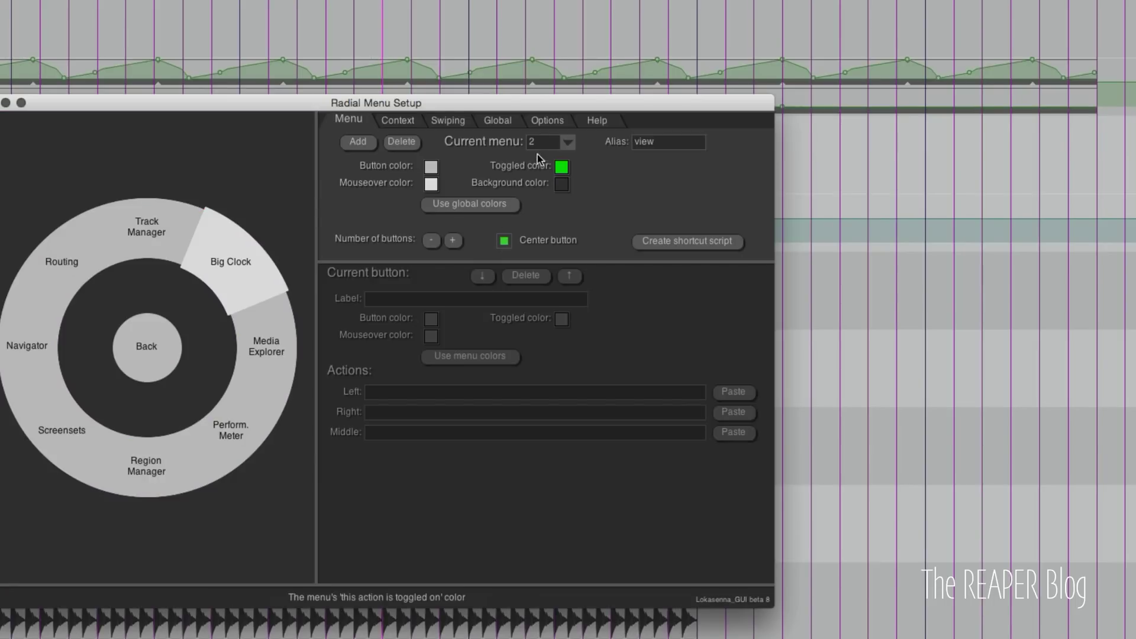
pyautogui.click(498, 120)
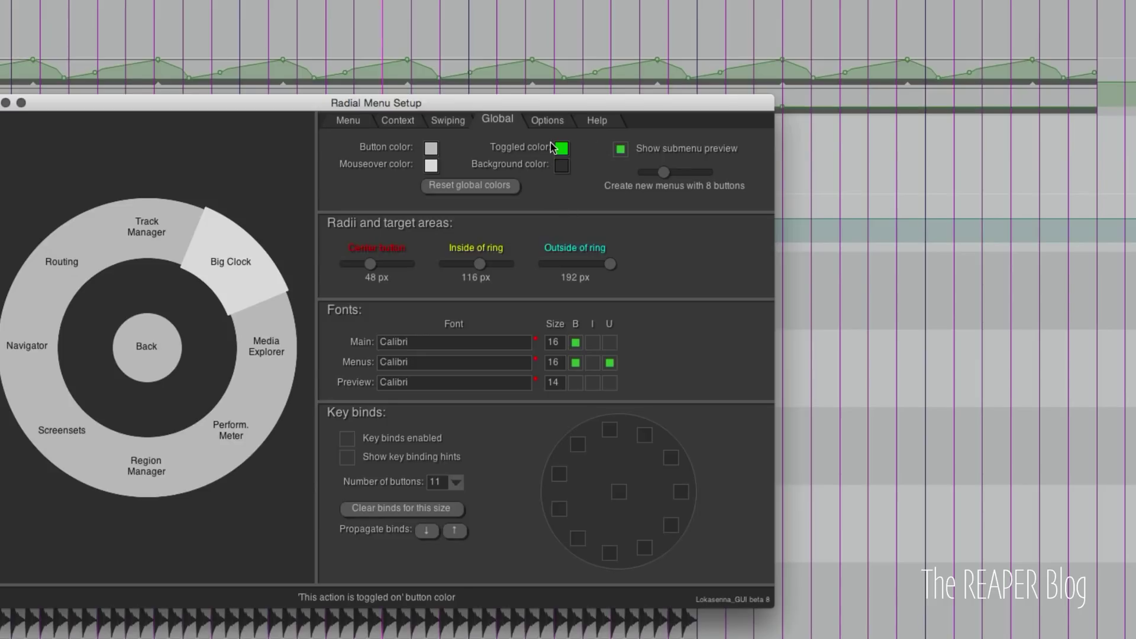
pyautogui.click(349, 121)
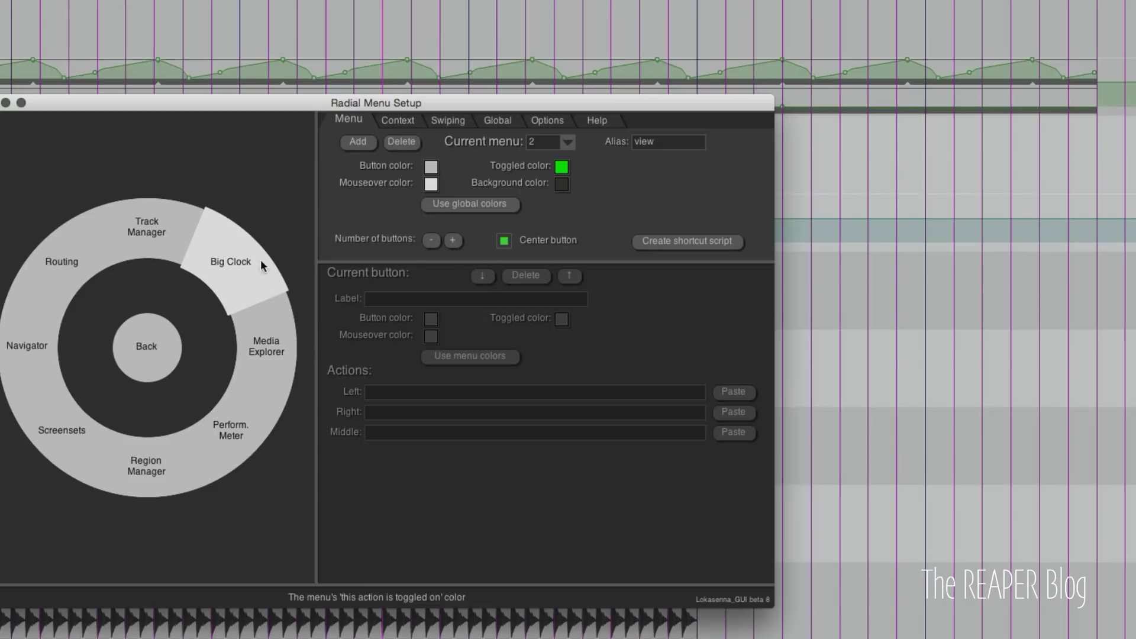
# Test the Big Clock, Media Explorer and Performance Meter buttons, then load Big Clock (action 40378) for editing
pyautogui.click(221, 253)
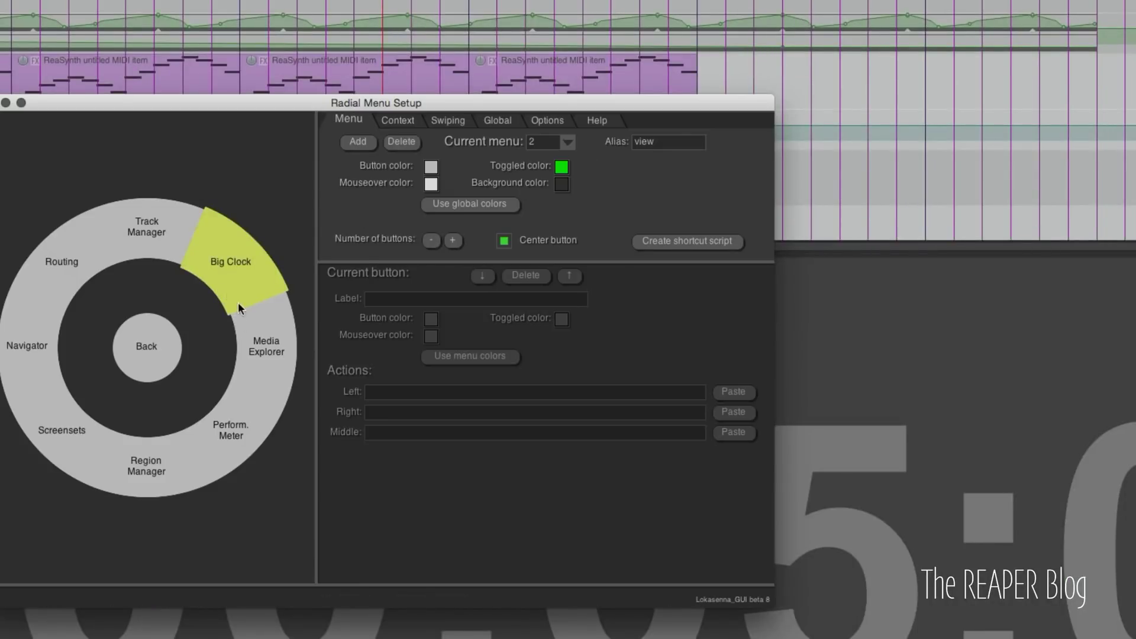
pyautogui.click(247, 343)
pyautogui.click(250, 424)
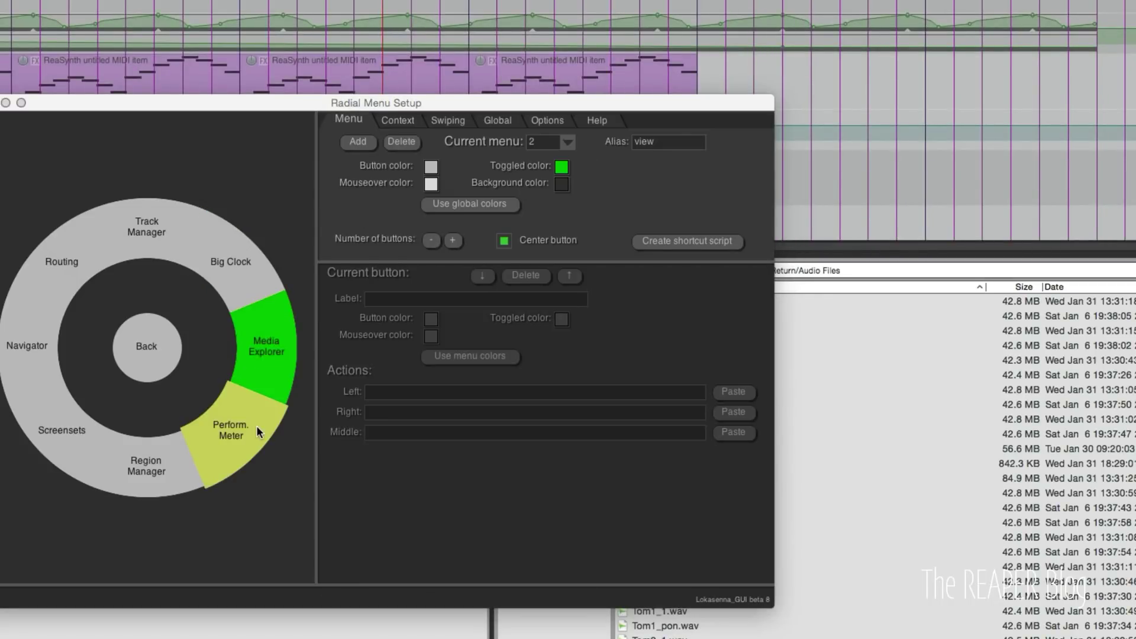
pyautogui.click(253, 355)
pyautogui.click(246, 278)
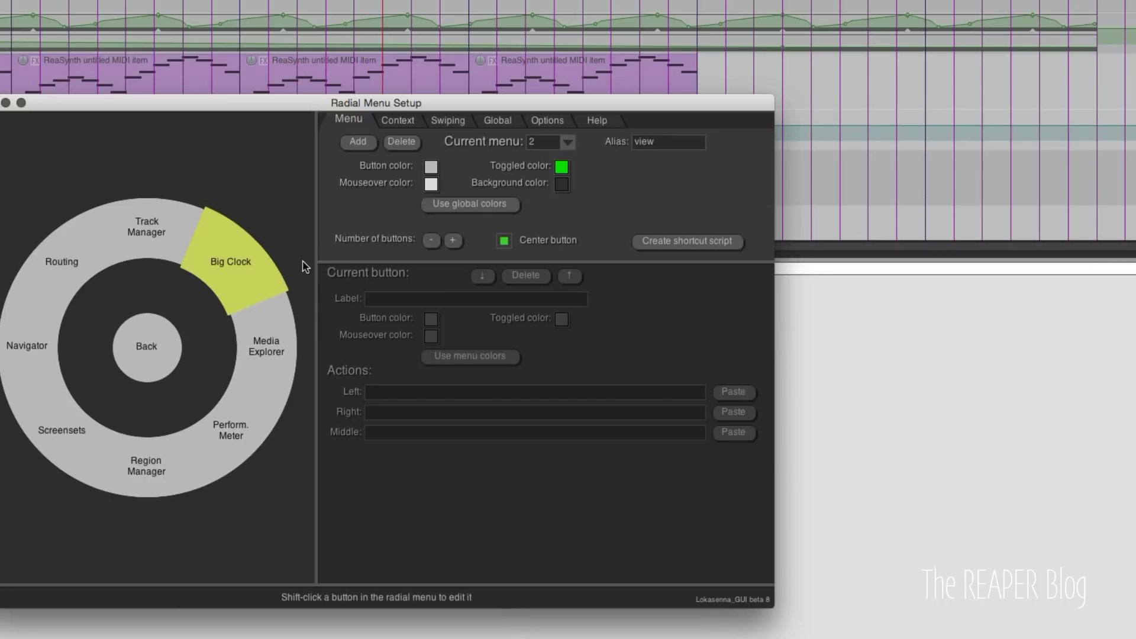
pyautogui.keyDown('shift'); pyautogui.click(250, 271); pyautogui.keyUp('shift')
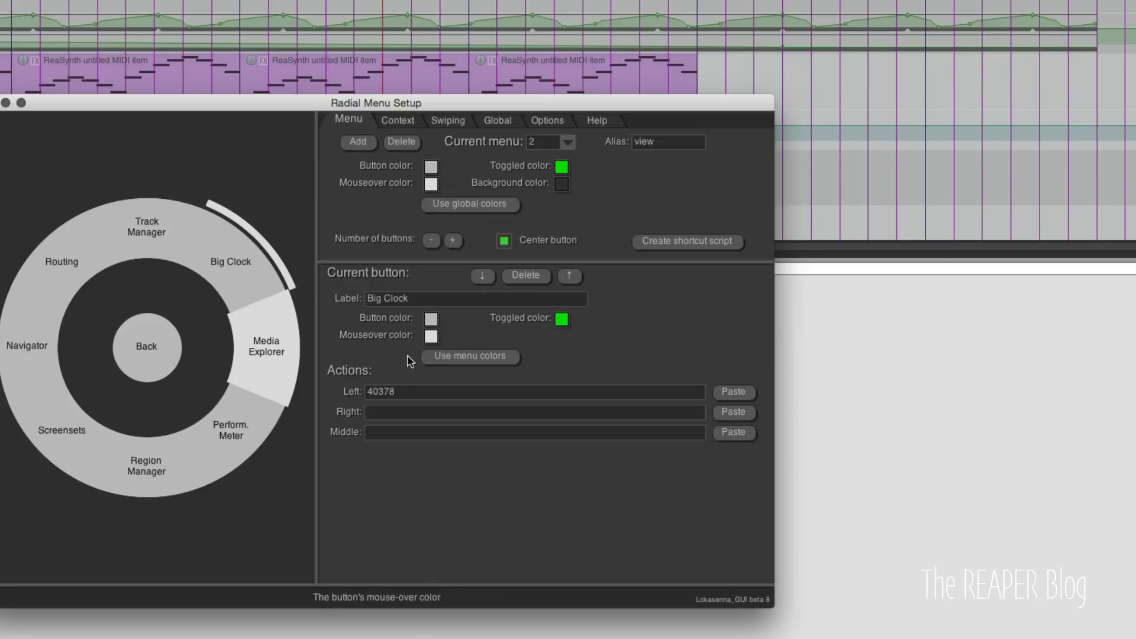
# Review the Context tab, test the R radial menu over track panel, transport and arrange, then list the numbered menus
pyautogui.click(407, 121)
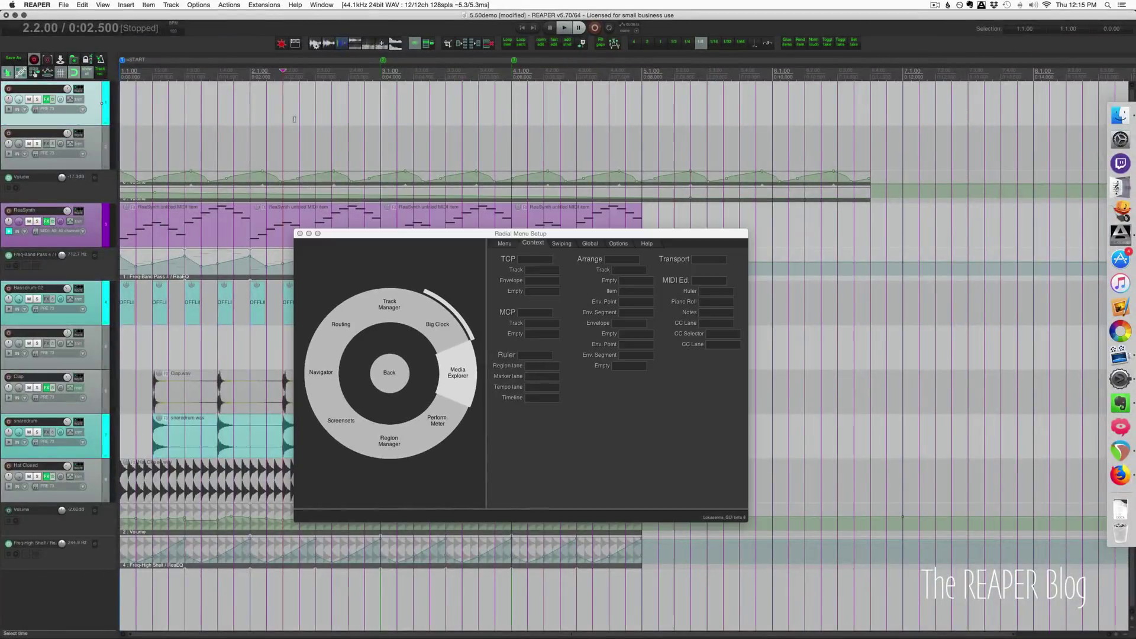
pyautogui.press('r')
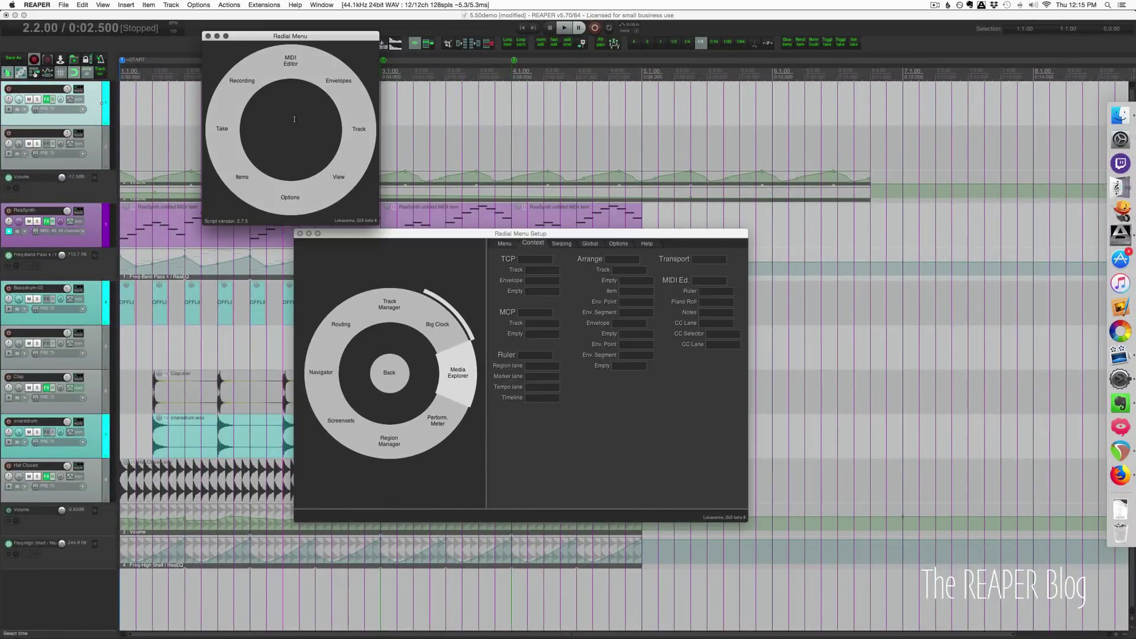
pyautogui.press('r')
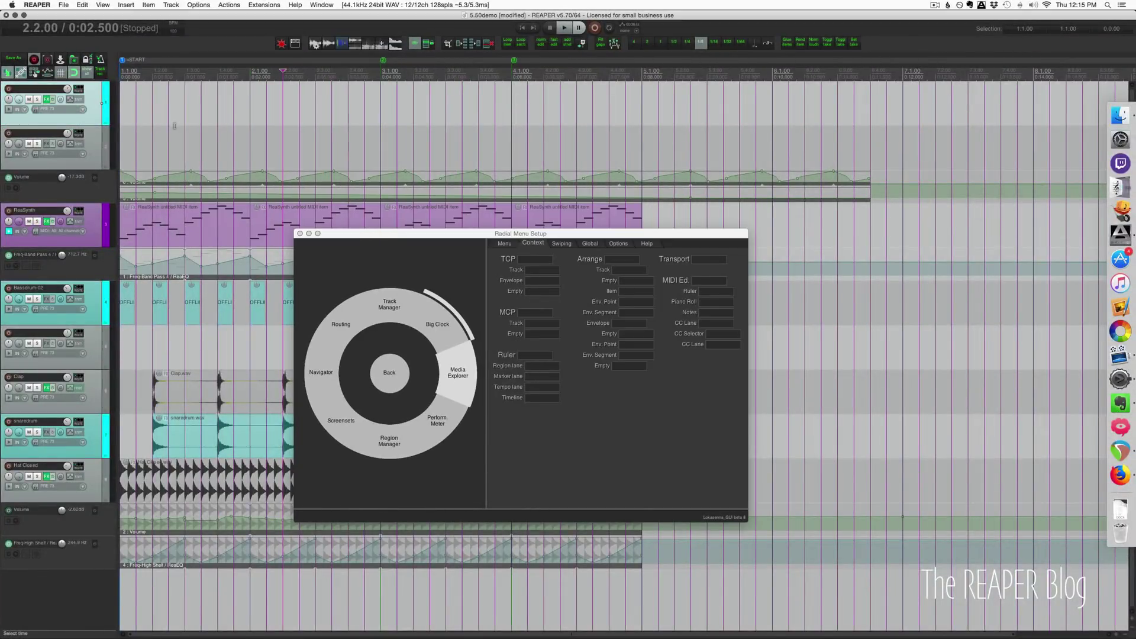
pyautogui.press('r')
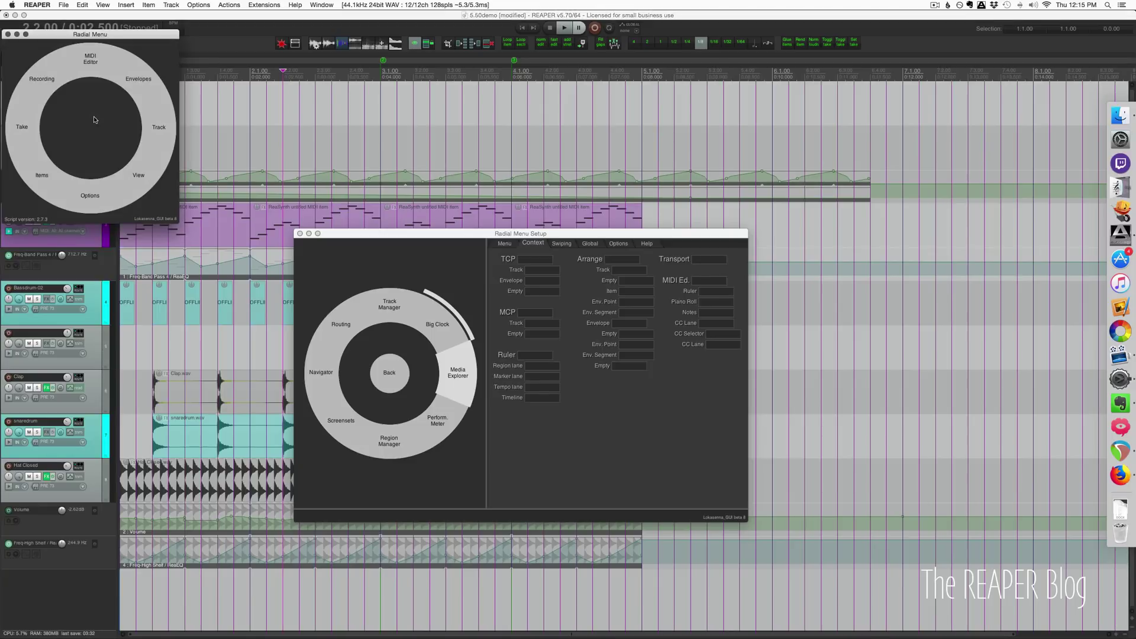
pyautogui.press('r')
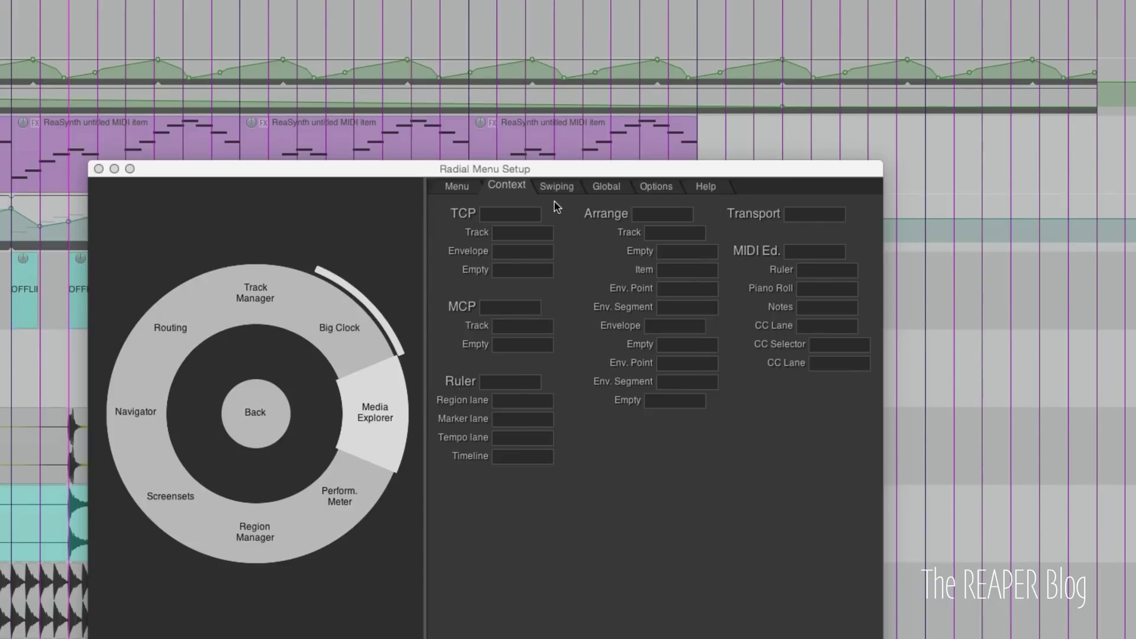
pyautogui.click(456, 186)
pyautogui.click(676, 207)
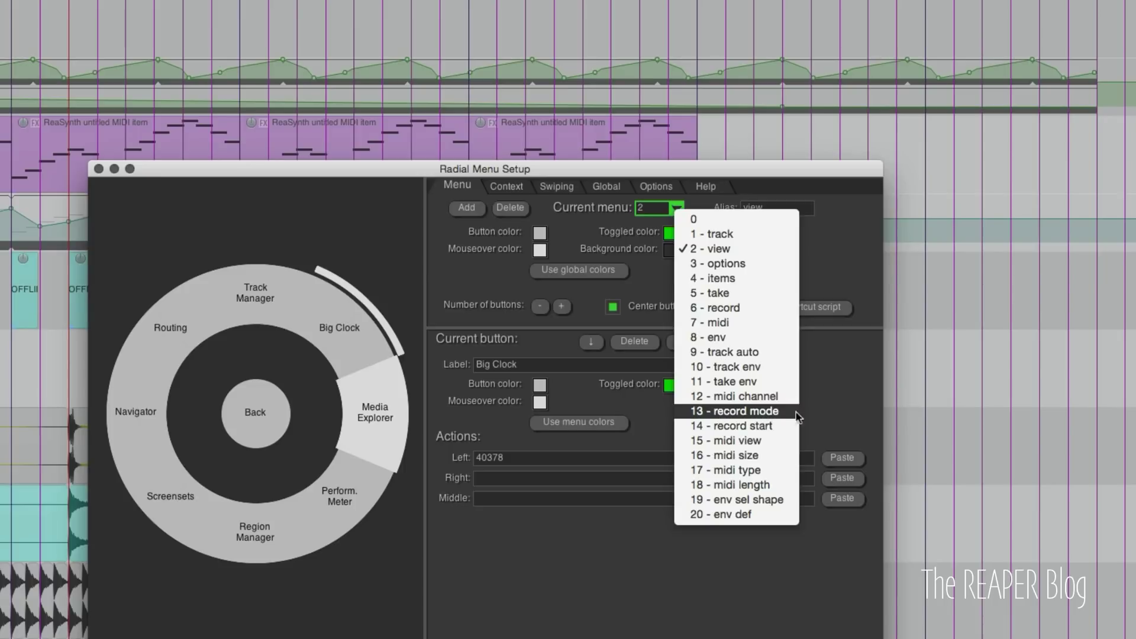
# Check the Current menu list, then enter 13 (record mode) in the Transport context field
pyautogui.click(839, 396)
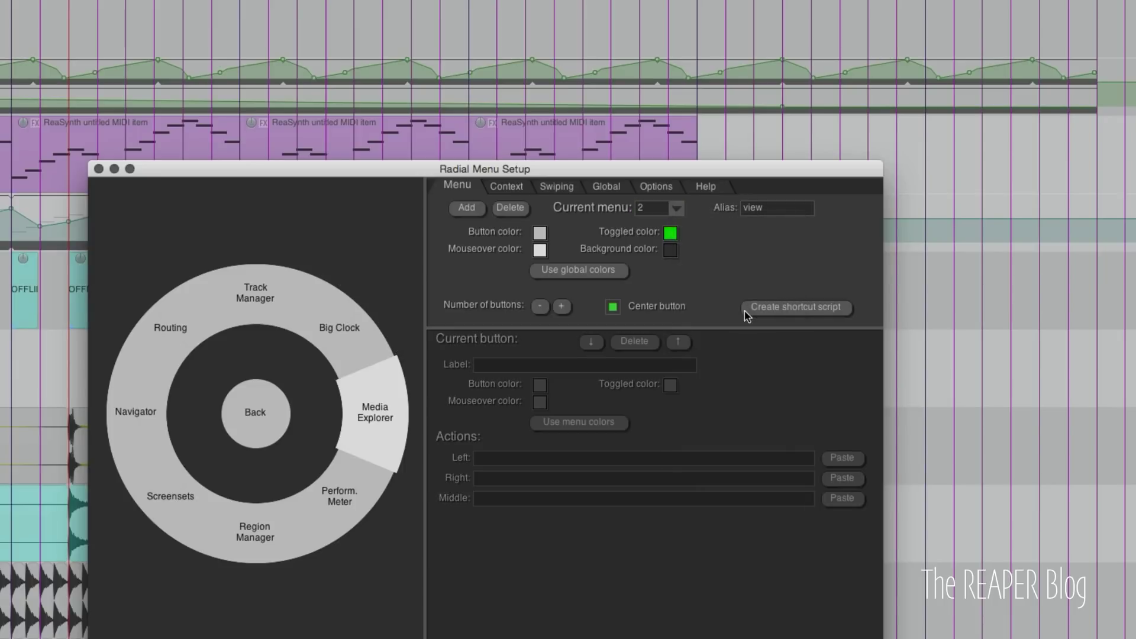
pyautogui.click(676, 208)
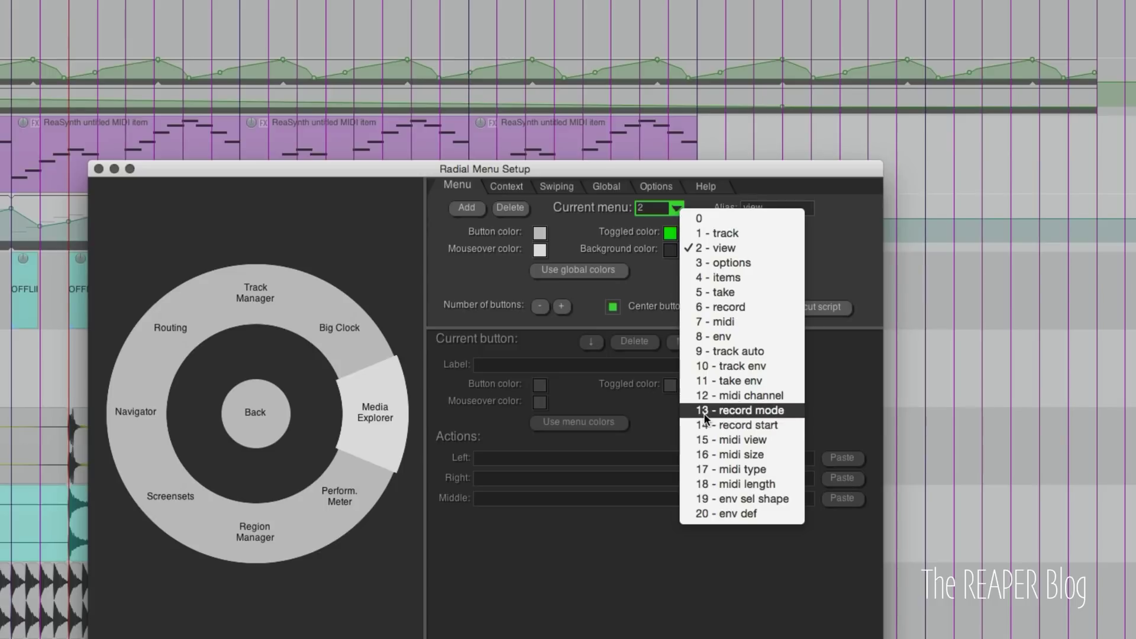
pyautogui.click(719, 248)
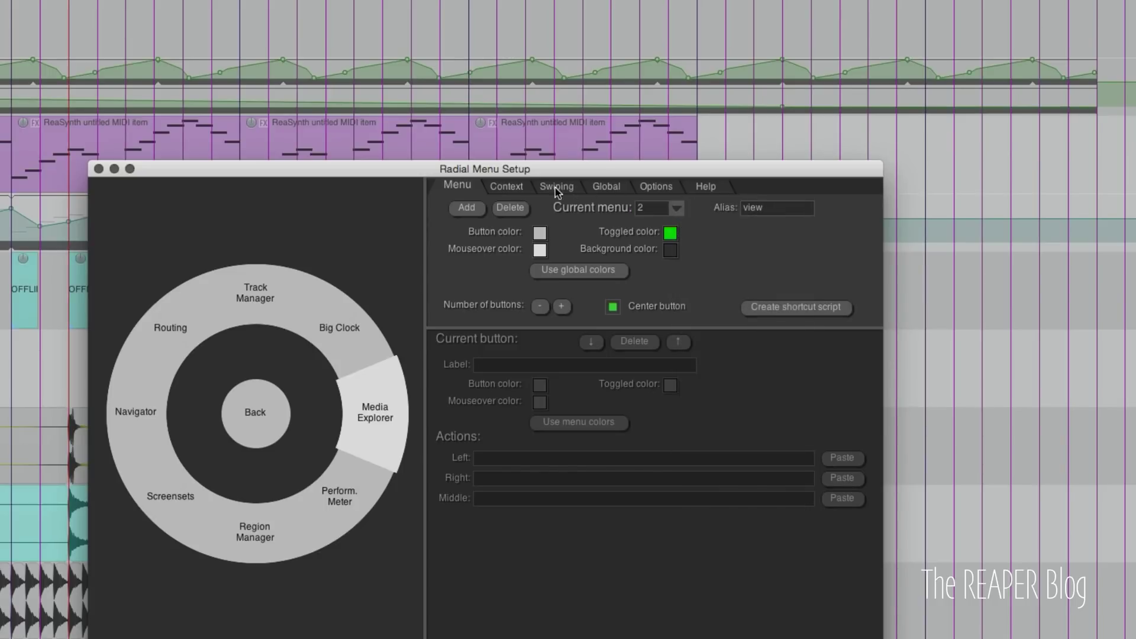
pyautogui.click(520, 187)
pyautogui.click(794, 216)
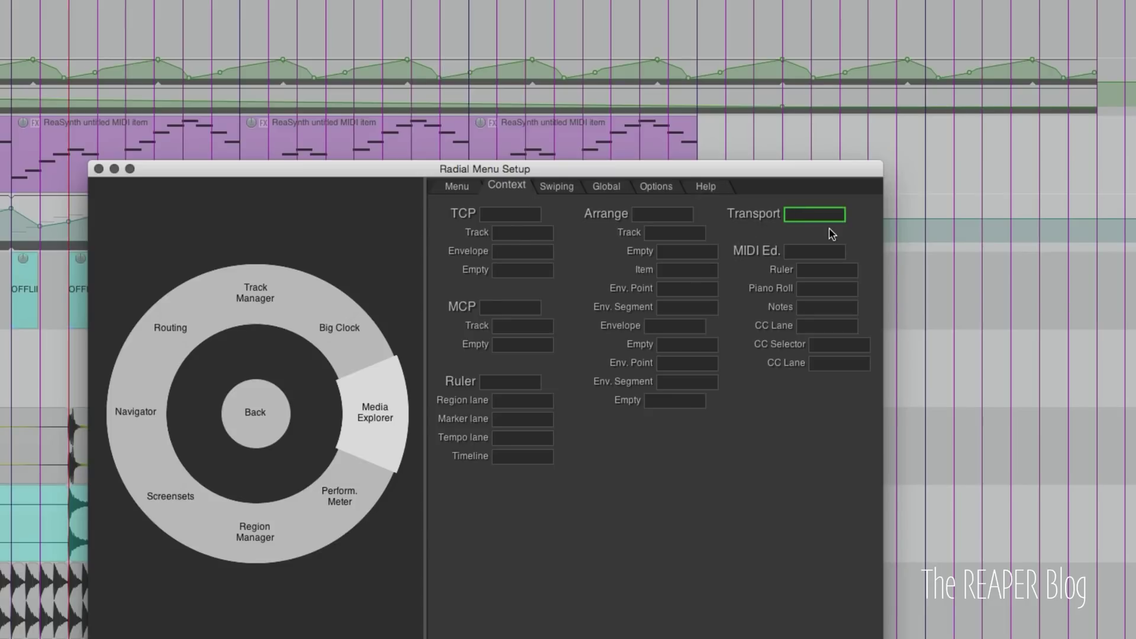
pyautogui.write('13')
# Recheck the menu numbers and enter 1 (track) in the TCP context field
pyautogui.click(459, 188)
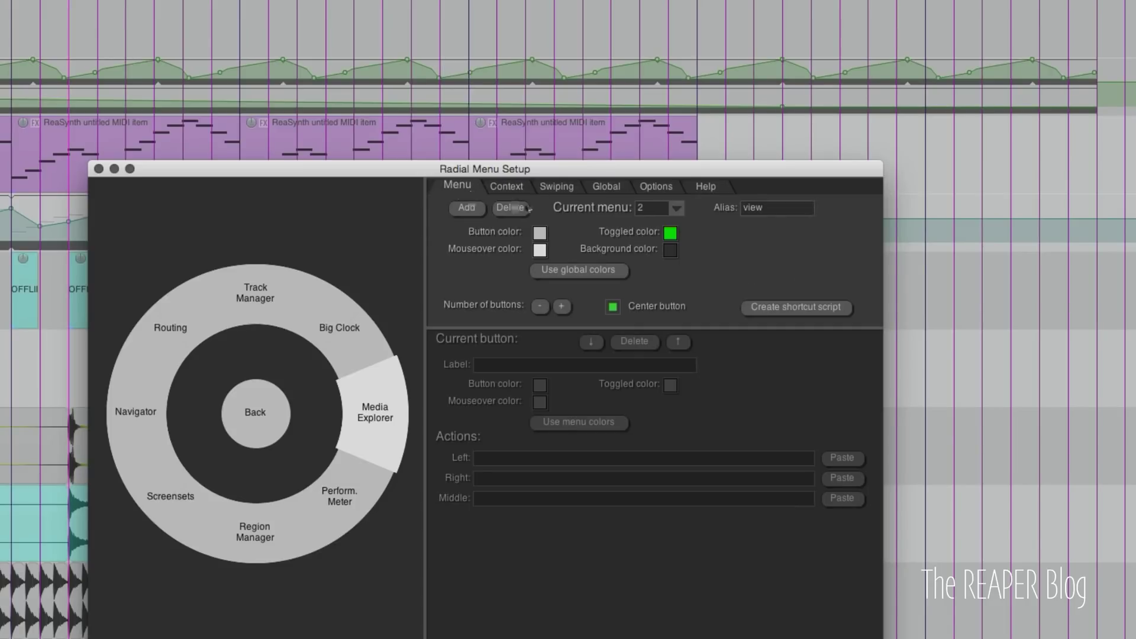
pyautogui.click(675, 208)
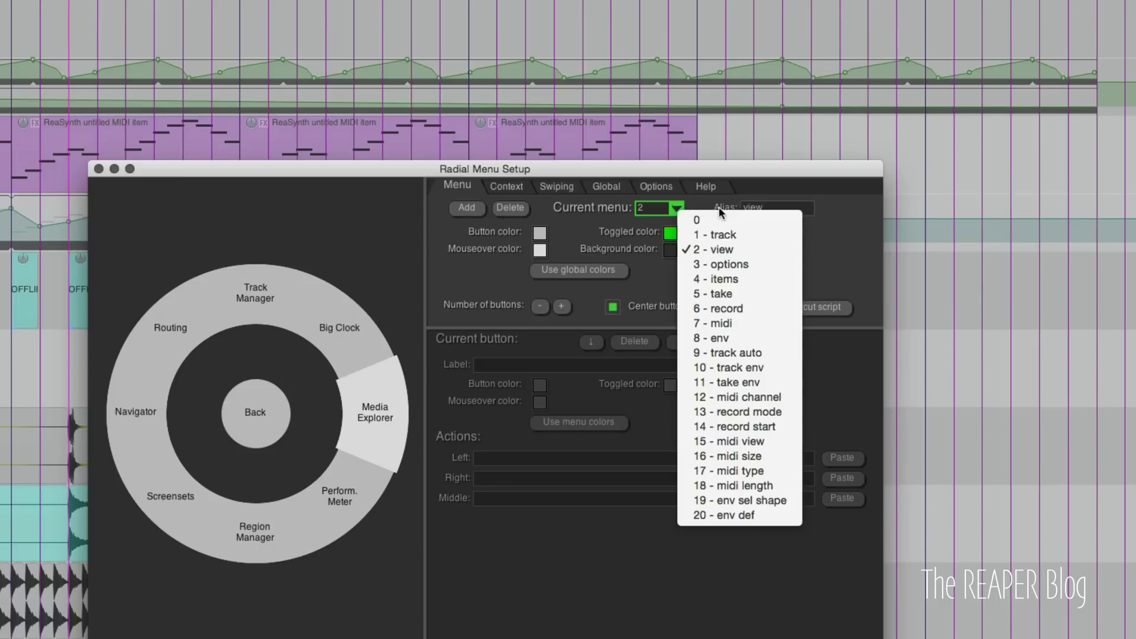
pyautogui.click(507, 185)
pyautogui.click(506, 186)
pyautogui.click(512, 215)
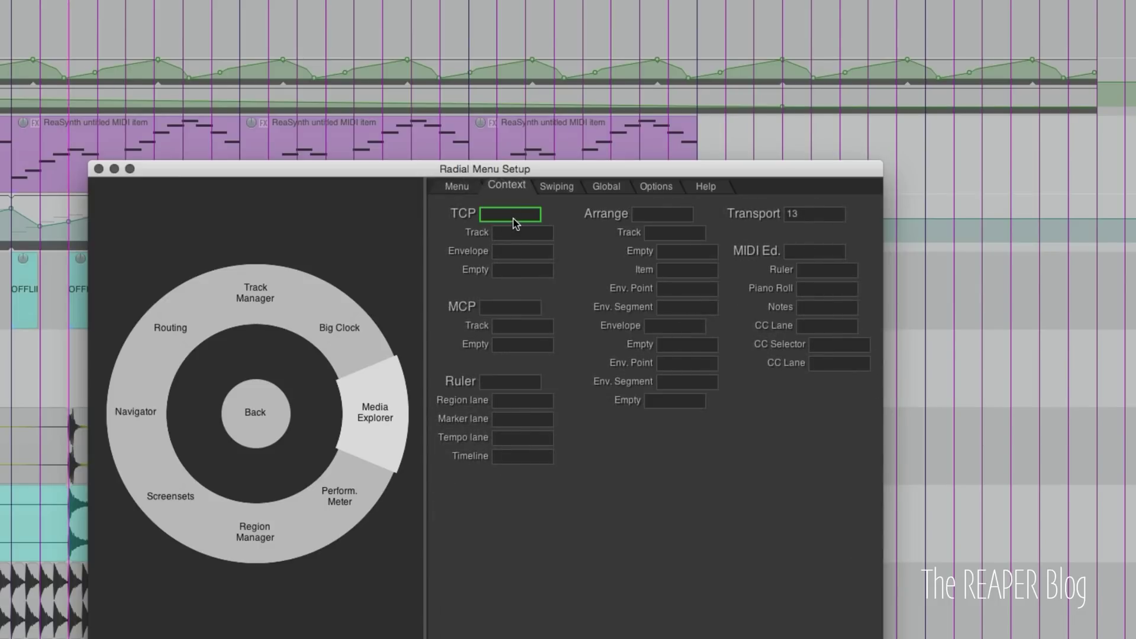
pyautogui.write('1')
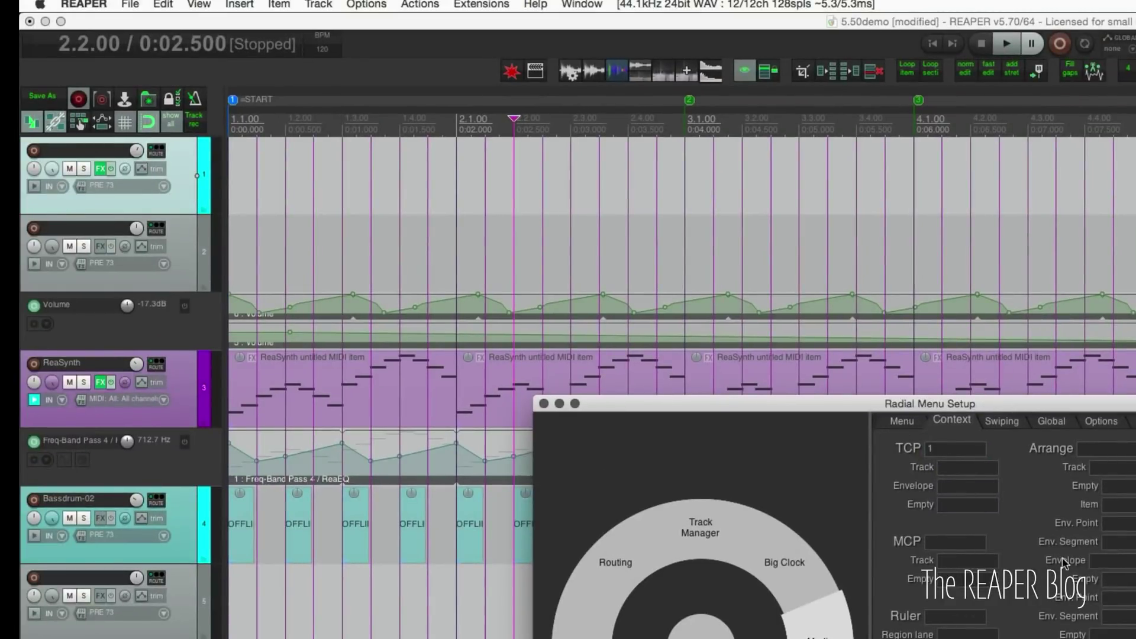
# Test the track-panel radial menu's Automation Modes and Envelopes submenus, then summon the transport radial menu
pyautogui.click(459, 189)
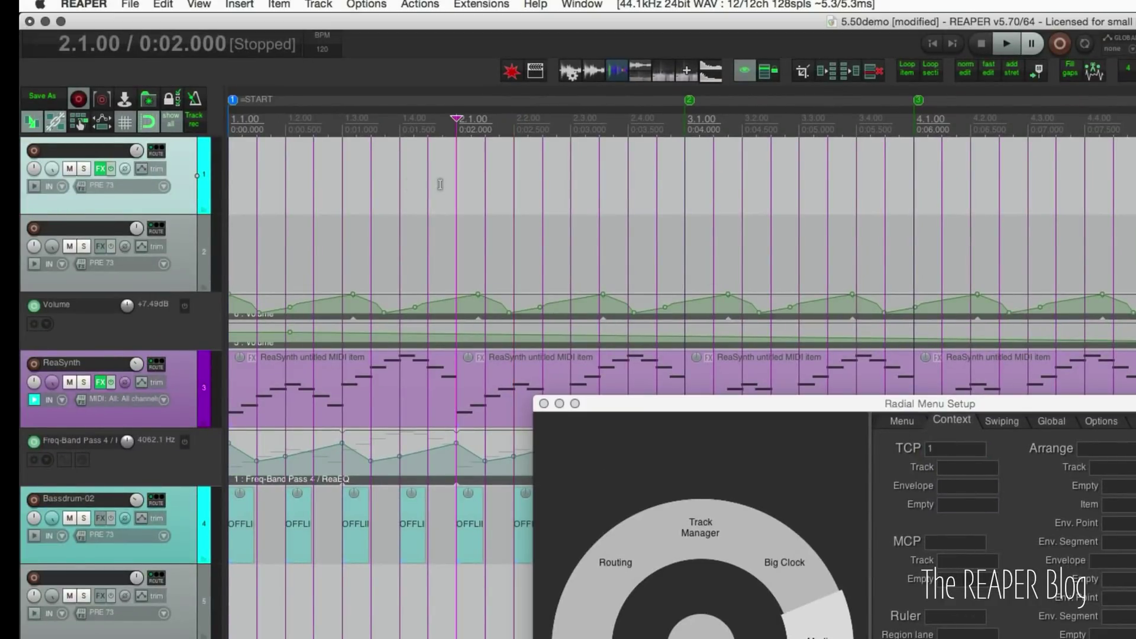
pyautogui.press('r')
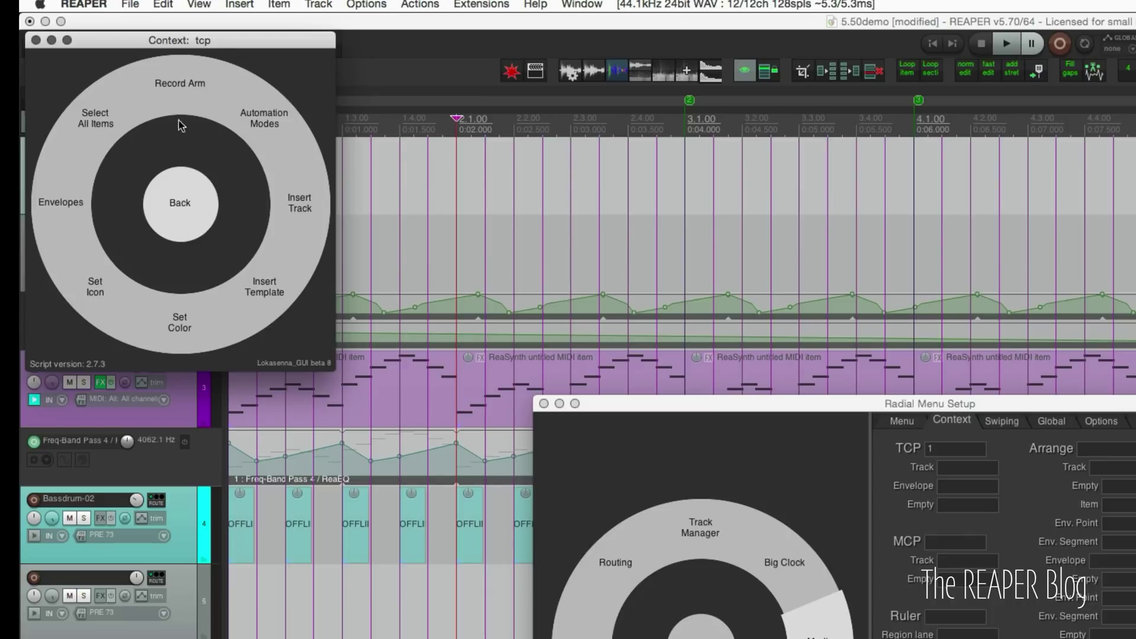
pyautogui.moveTo(241, 119)
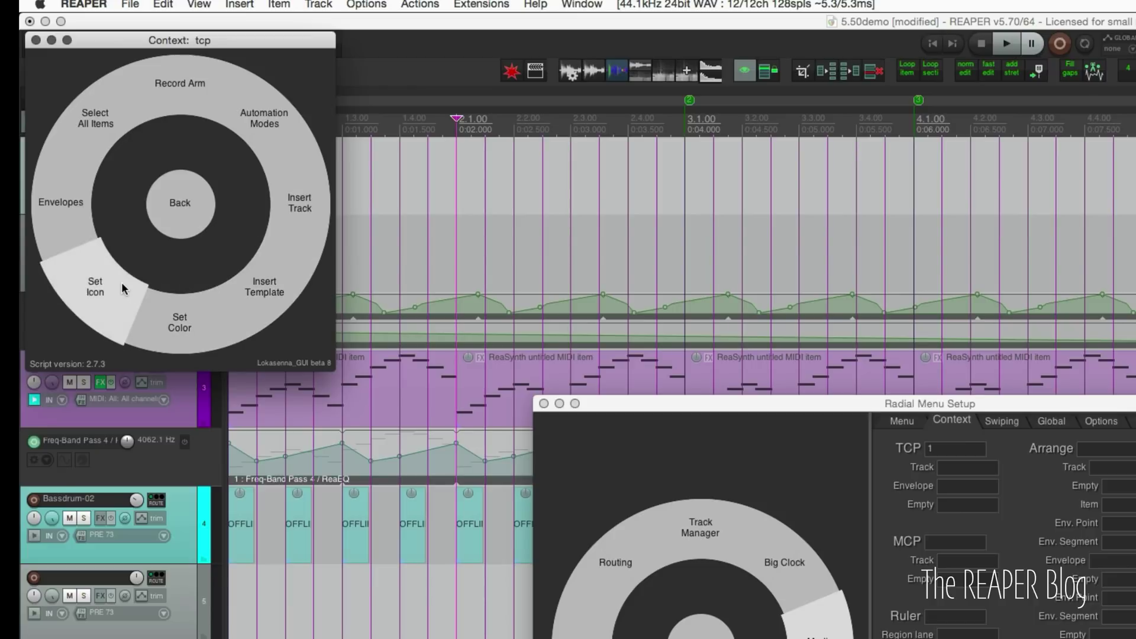
pyautogui.moveTo(74, 226)
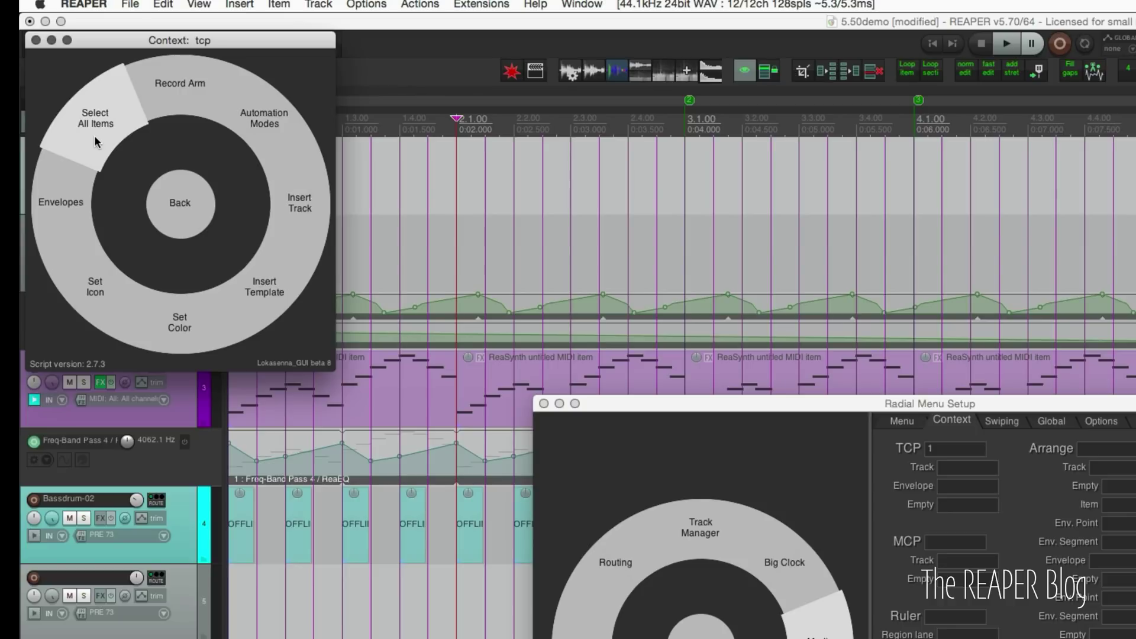
pyautogui.click(171, 208)
pyautogui.click(815, 200)
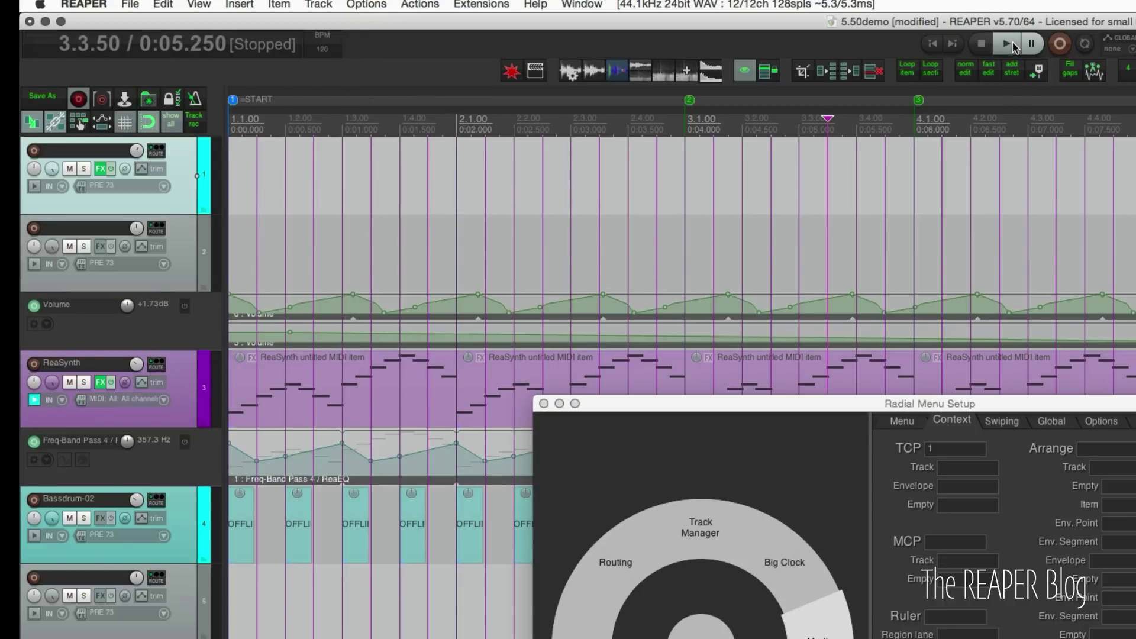
pyautogui.press('a')
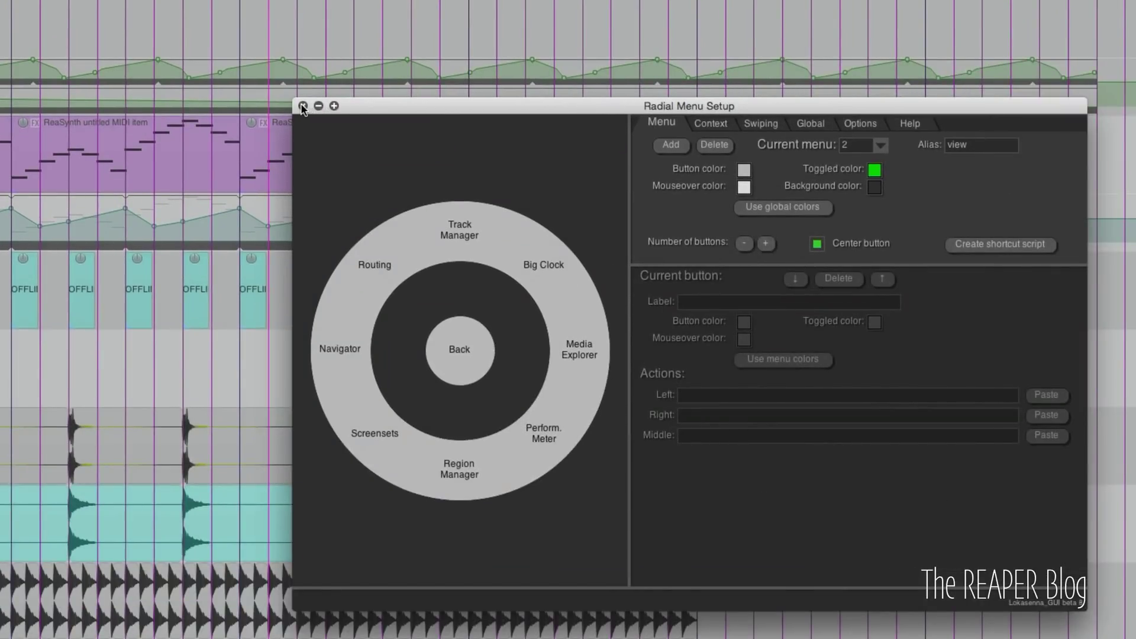
# Open the middle ReaSynth MIDI item in the MIDI editor and bring up its action list
pyautogui.moveTo(406, 101); pyautogui.dragTo(751, 74)
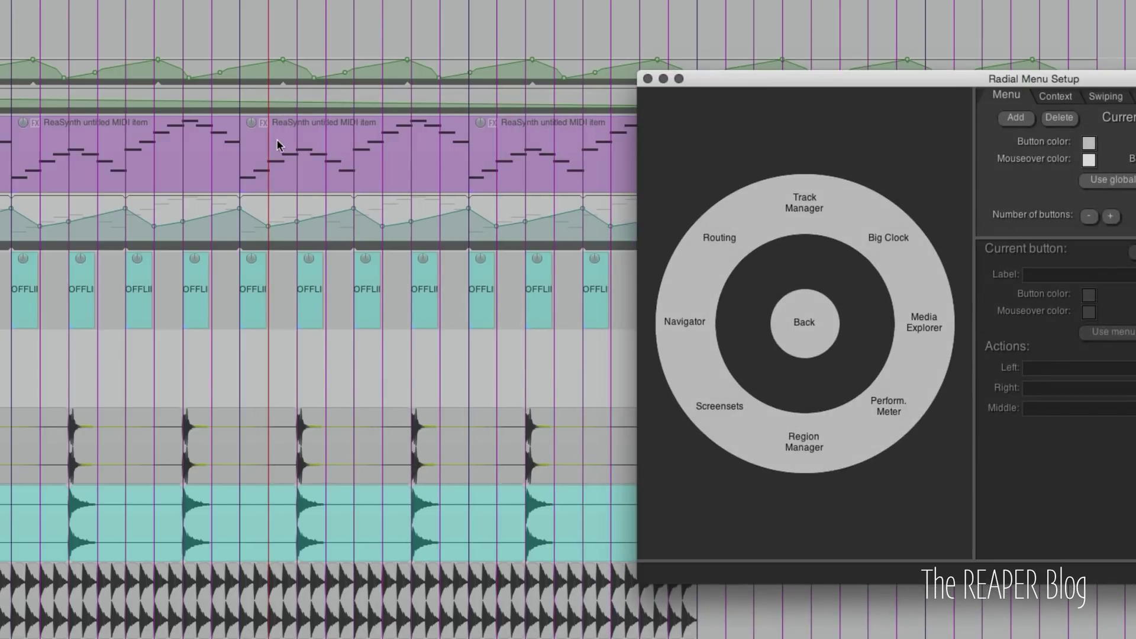
pyautogui.click(310, 177)
pyautogui.doubleClick(309, 169)
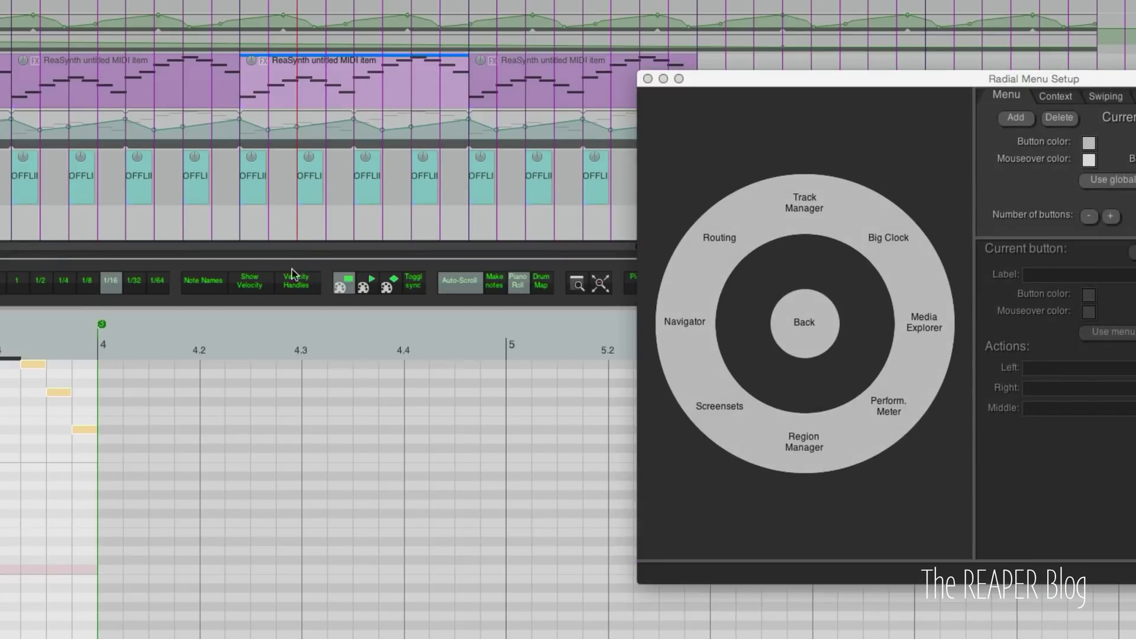
pyautogui.press('?')
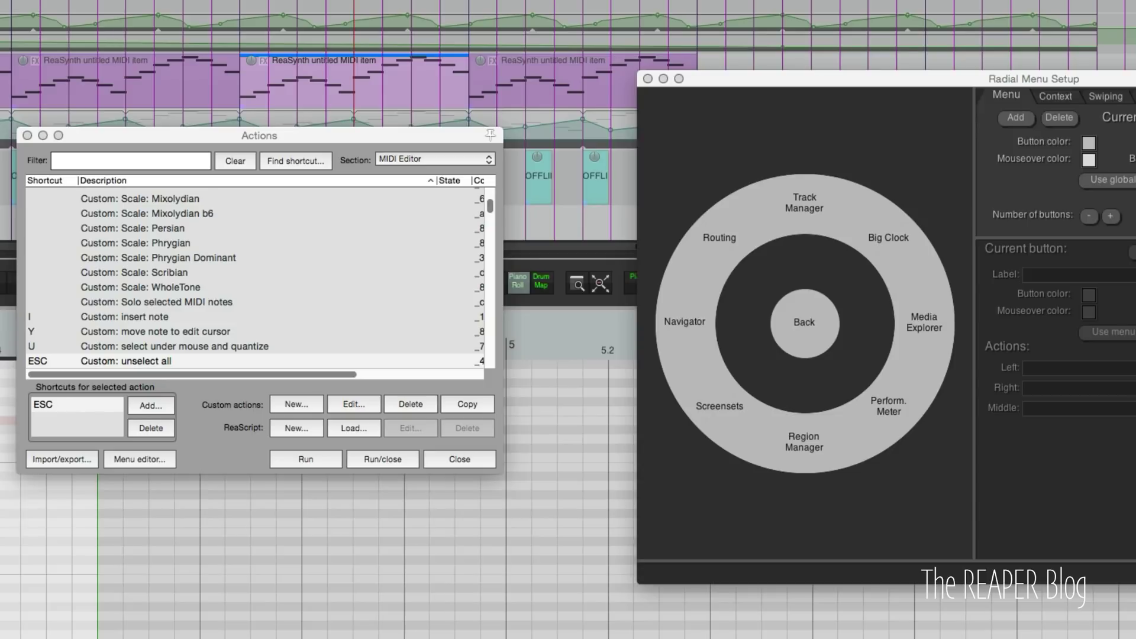
# Search the MIDI editor actions for 'raid' and check whether key R is assigned
pyautogui.click(130, 161)
pyautogui.write('raid')
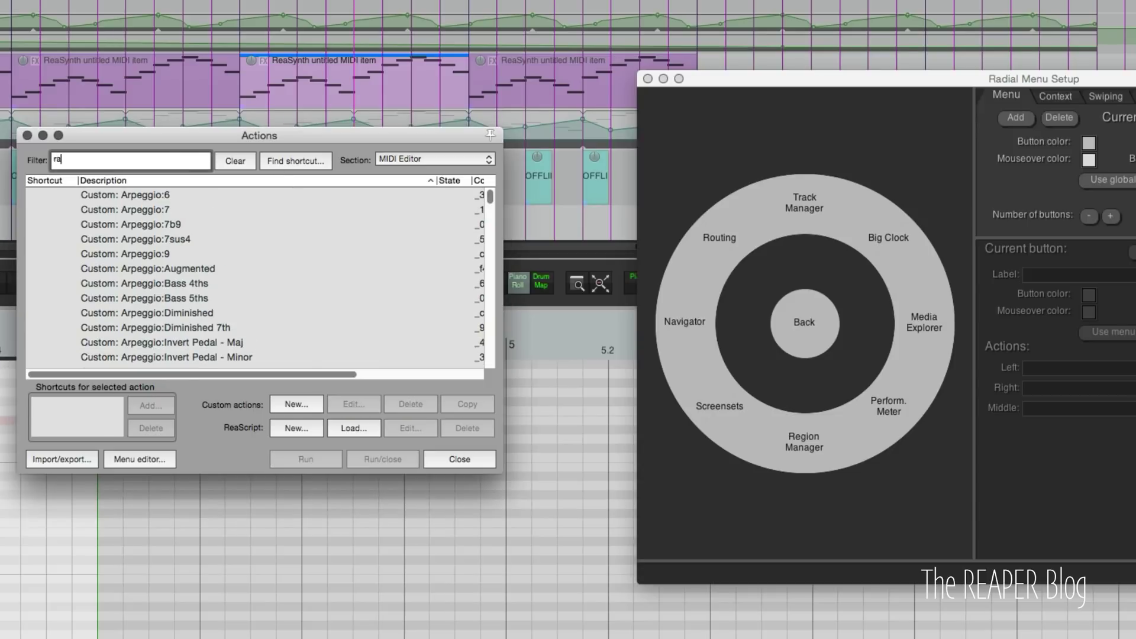
pyautogui.press('BackSpace')
pyautogui.press('BackSpace')
pyautogui.write('d')
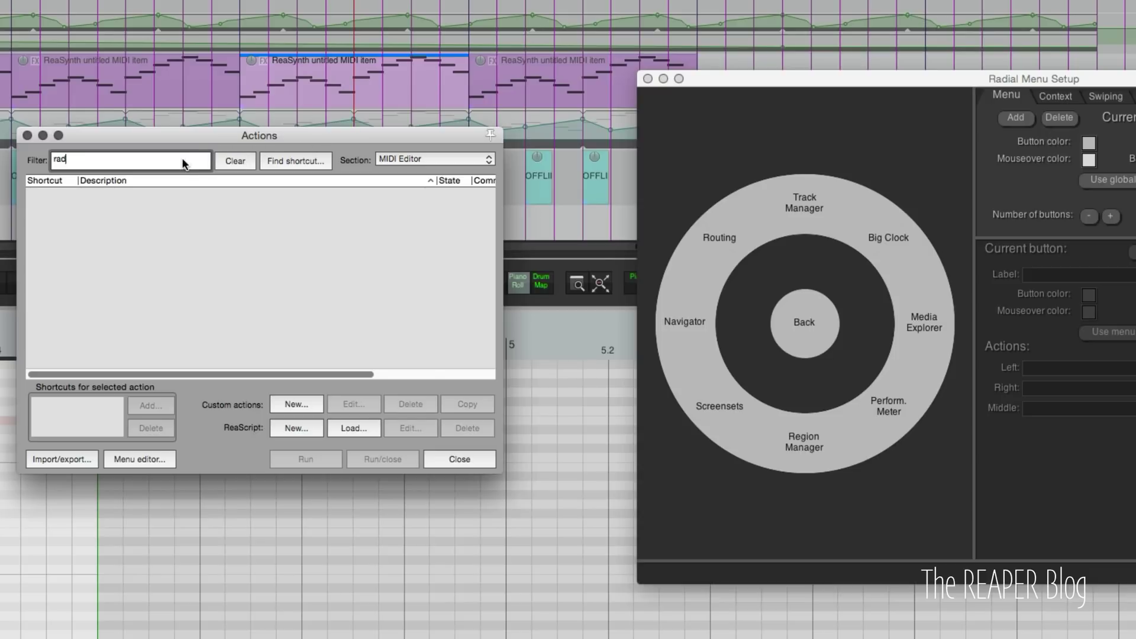
pyautogui.click(304, 159)
pyautogui.press('r')
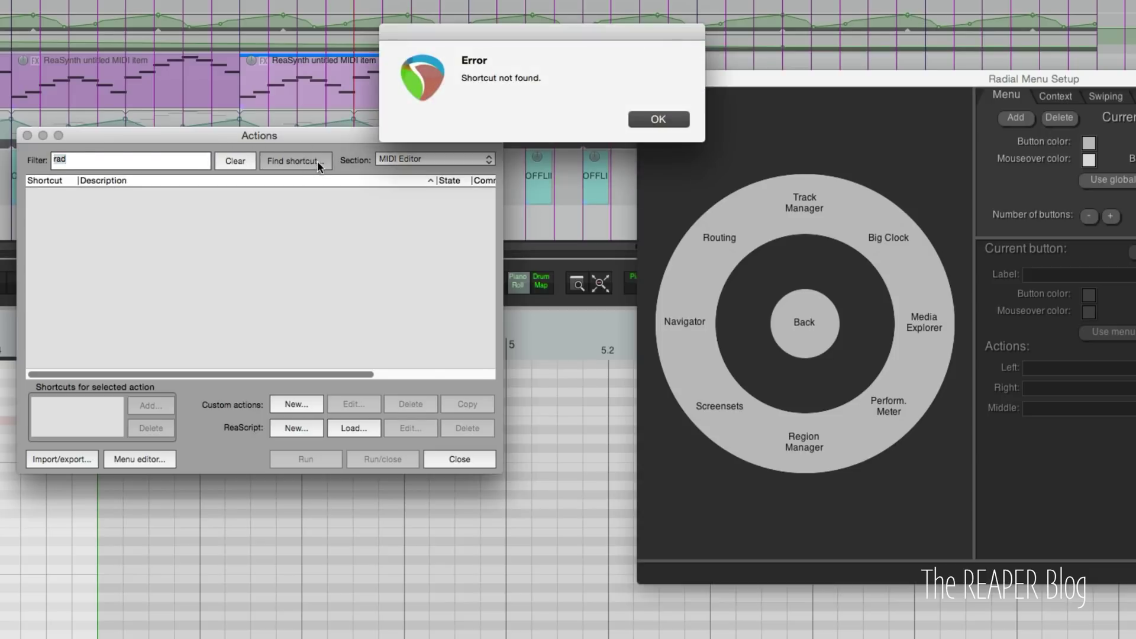
pyautogui.press('Return')
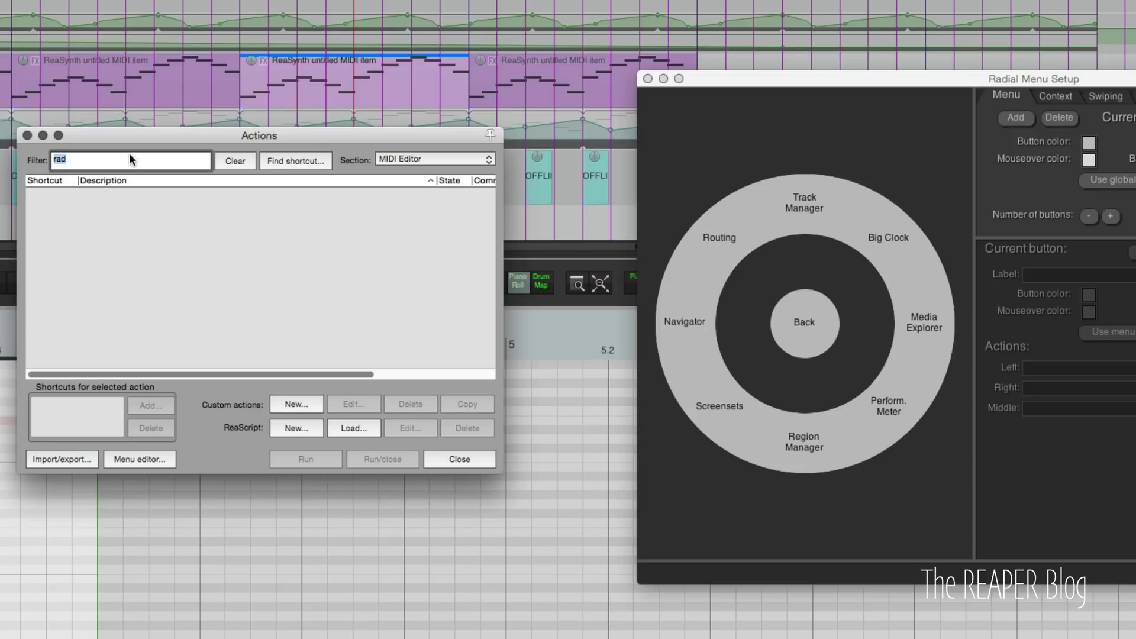
# Add shortcut E to 'Misc: Pass through key to main window'
pyautogui.write('pass')
pyautogui.click(173, 212)
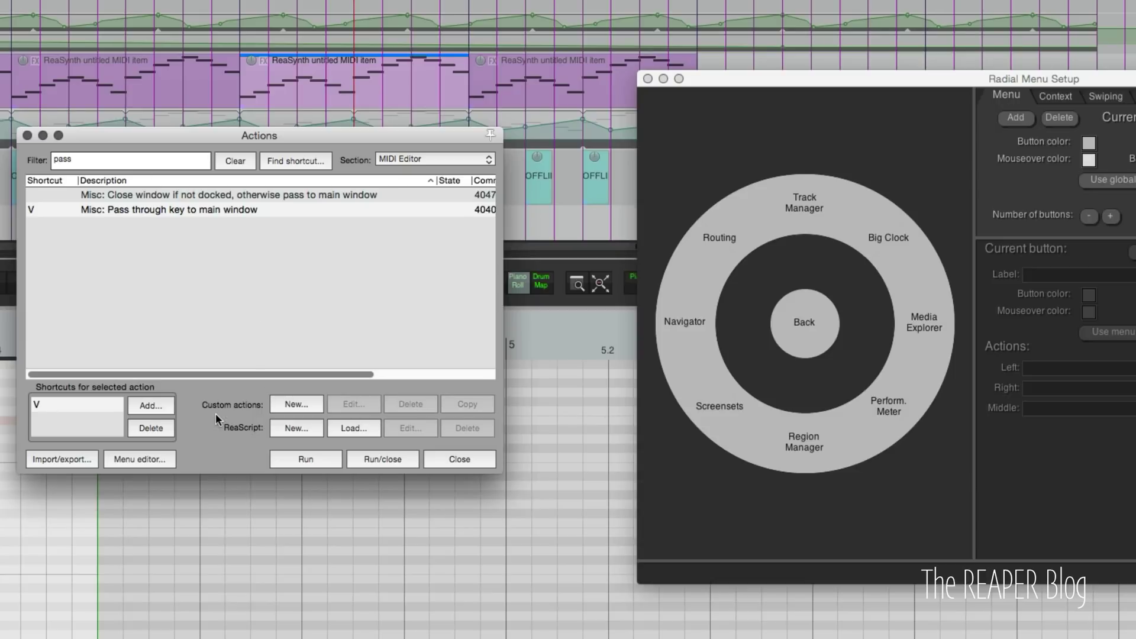
pyautogui.click(162, 411)
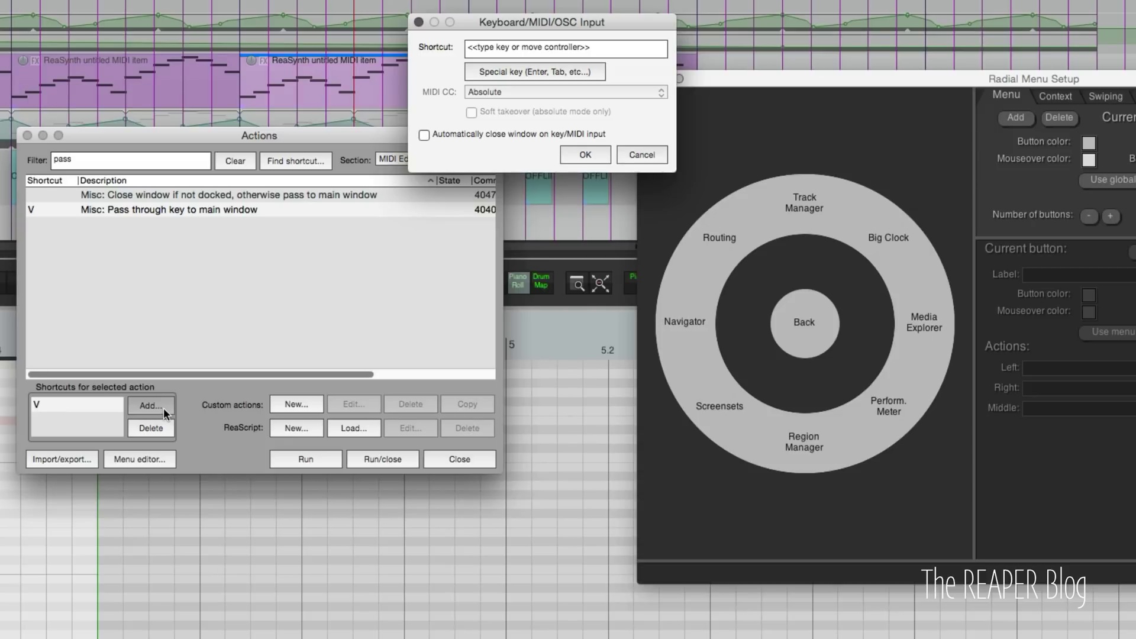
pyautogui.press('e')
pyautogui.click(584, 154)
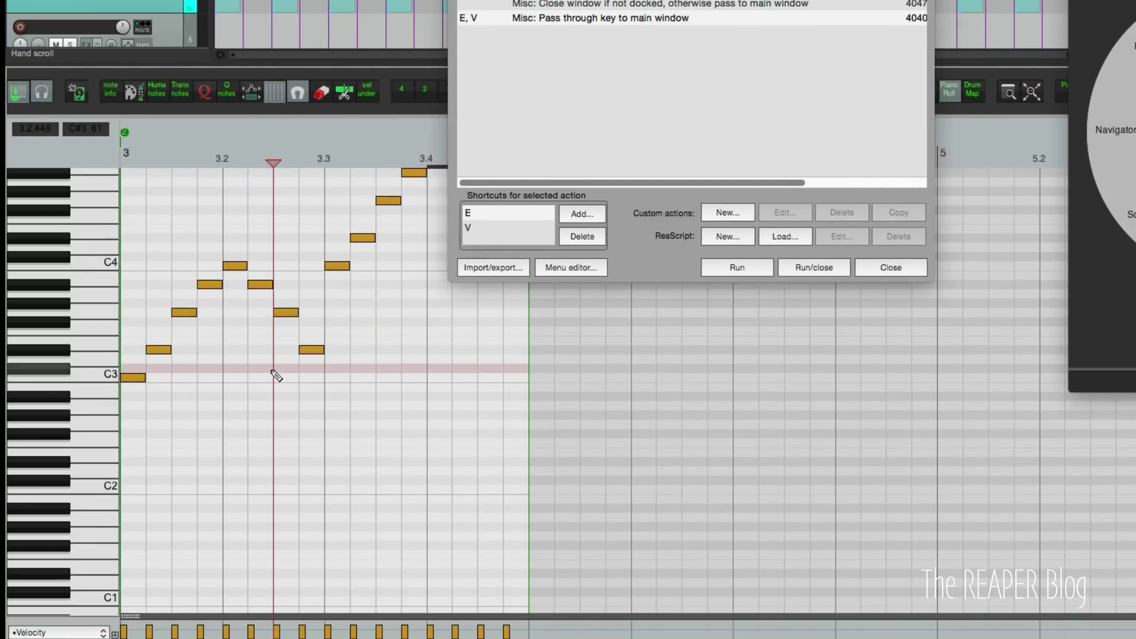
# Close Actions and confirm in the Current menu list that the midi menu is number 7
pyautogui.click(887, 268)
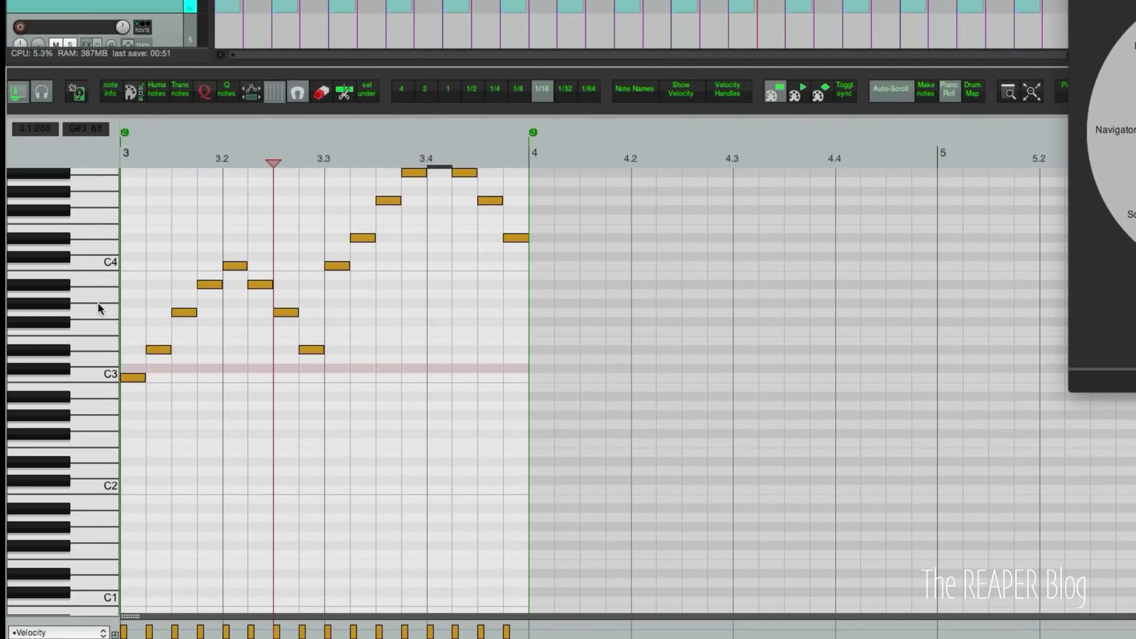
pyautogui.press('e')
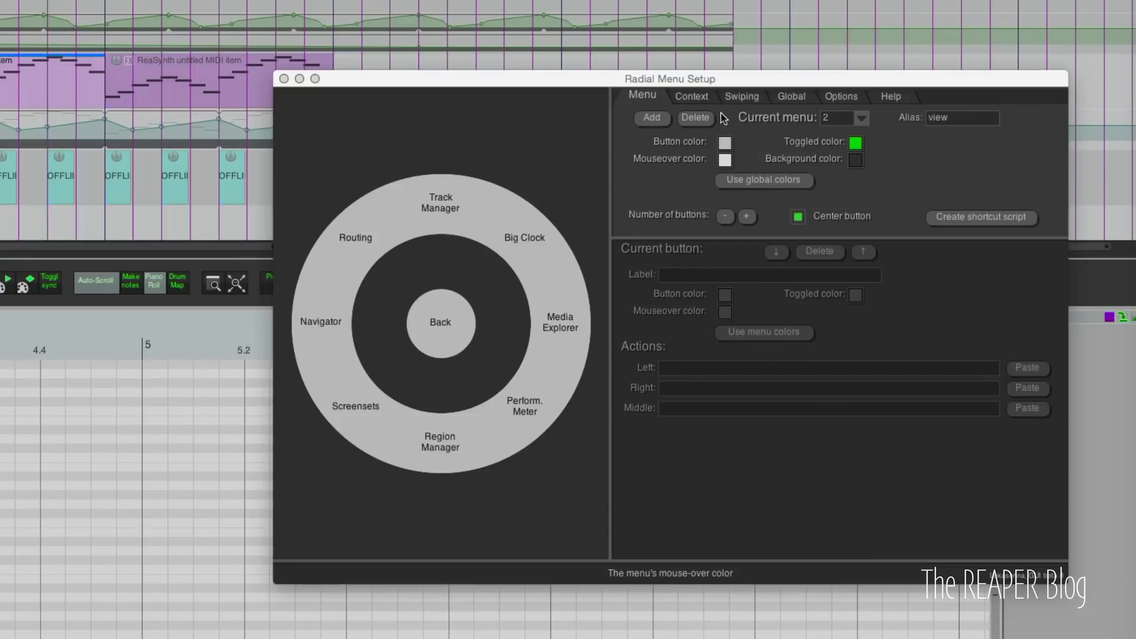
pyautogui.click(695, 98)
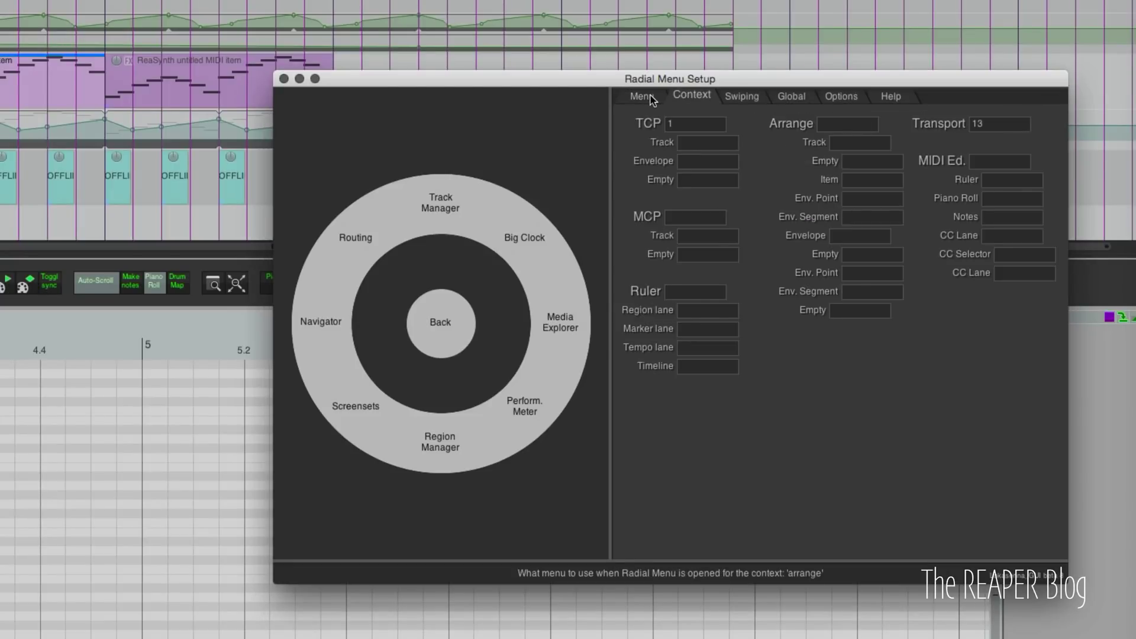
pyautogui.click(651, 101)
pyautogui.click(862, 118)
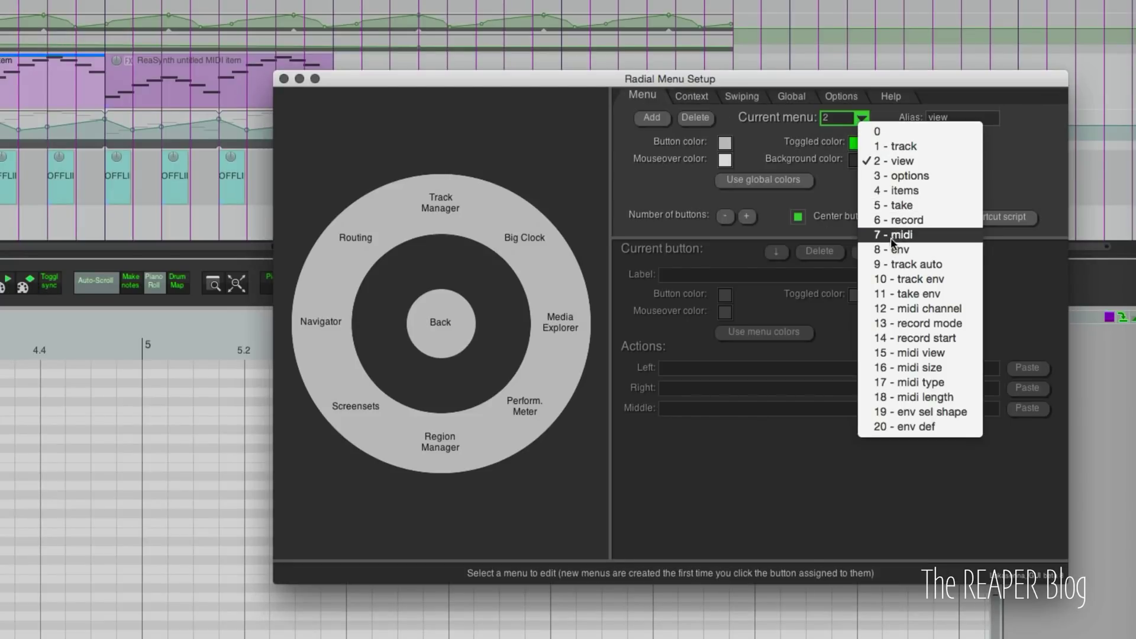
pyautogui.click(804, 94)
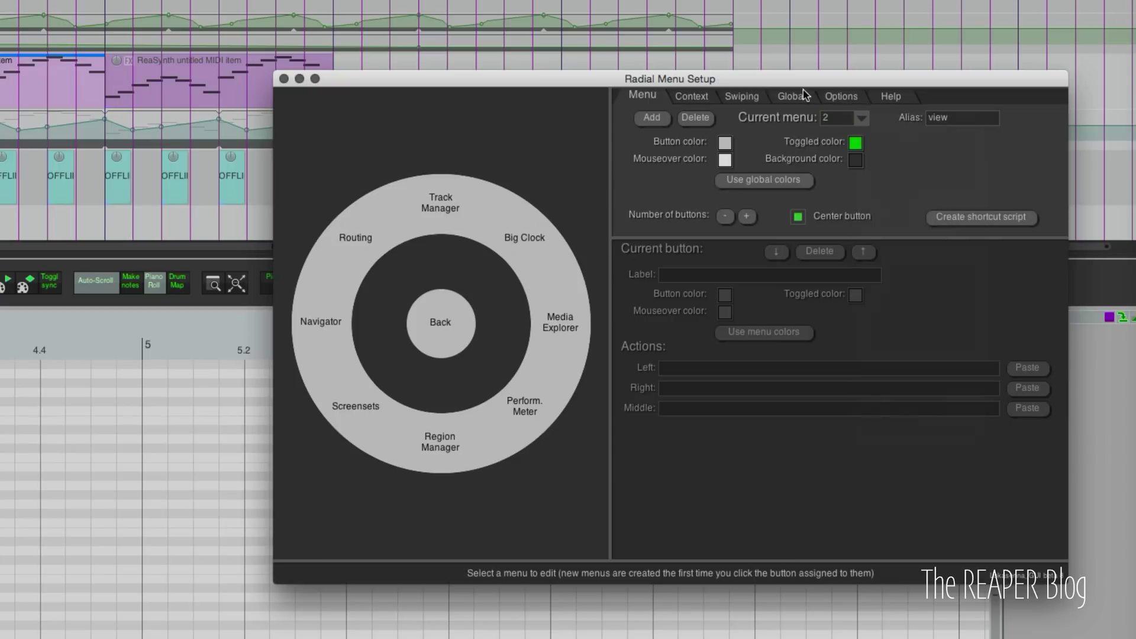
# Enter 7 in the Context tab's MIDI Ed. field
pyautogui.click(708, 105)
pyautogui.click(978, 163)
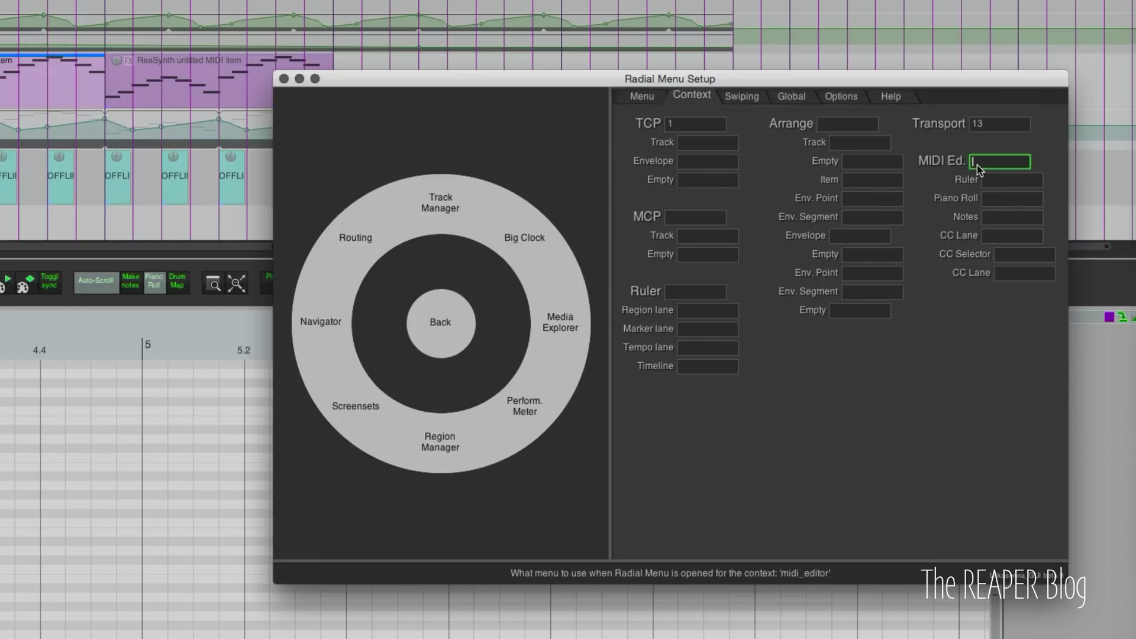
pyautogui.write('7')
pyautogui.click(921, 350)
pyautogui.click(653, 96)
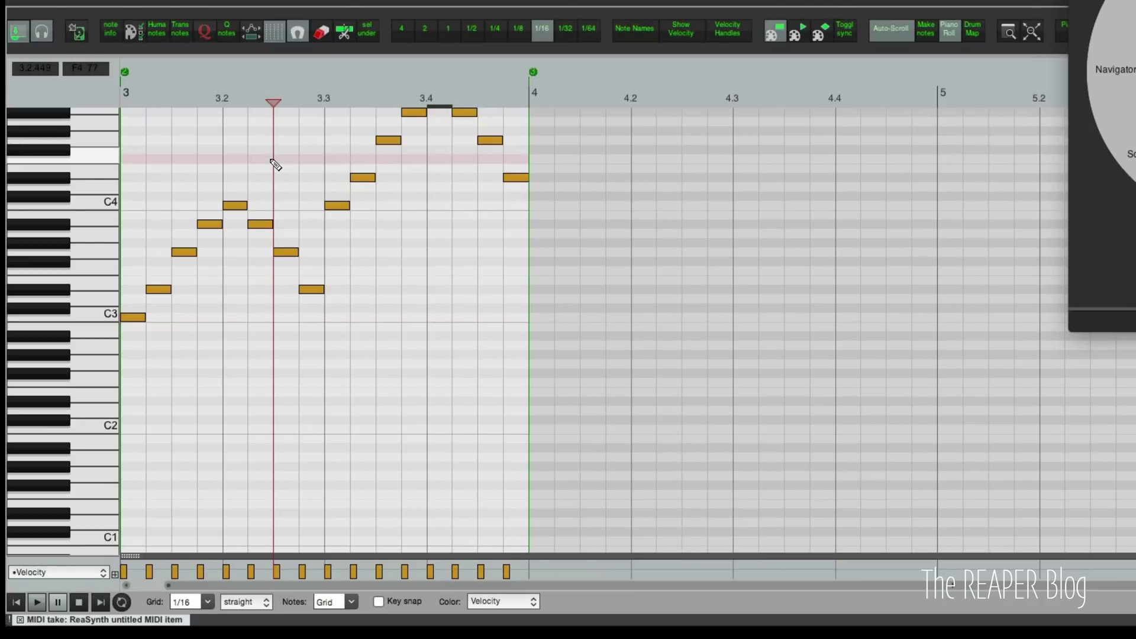
# From the MIDI editor radial menu, set note length to 1/4 and grid size to 1/4
pyautogui.hotkey('ctrl', 'space')
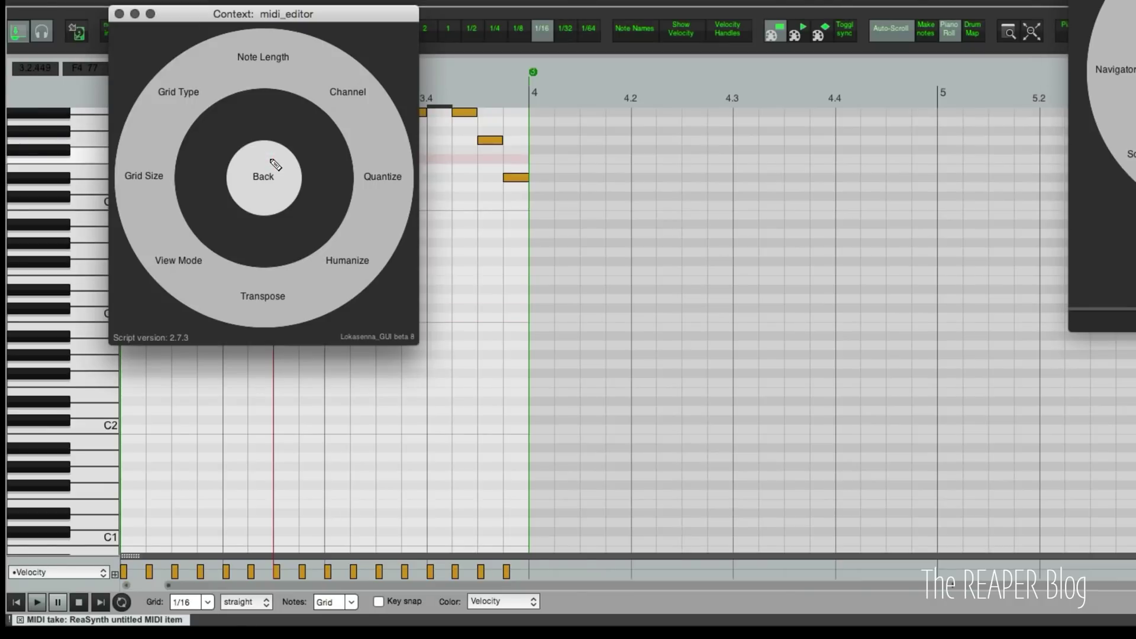
pyautogui.moveTo(284, 65)
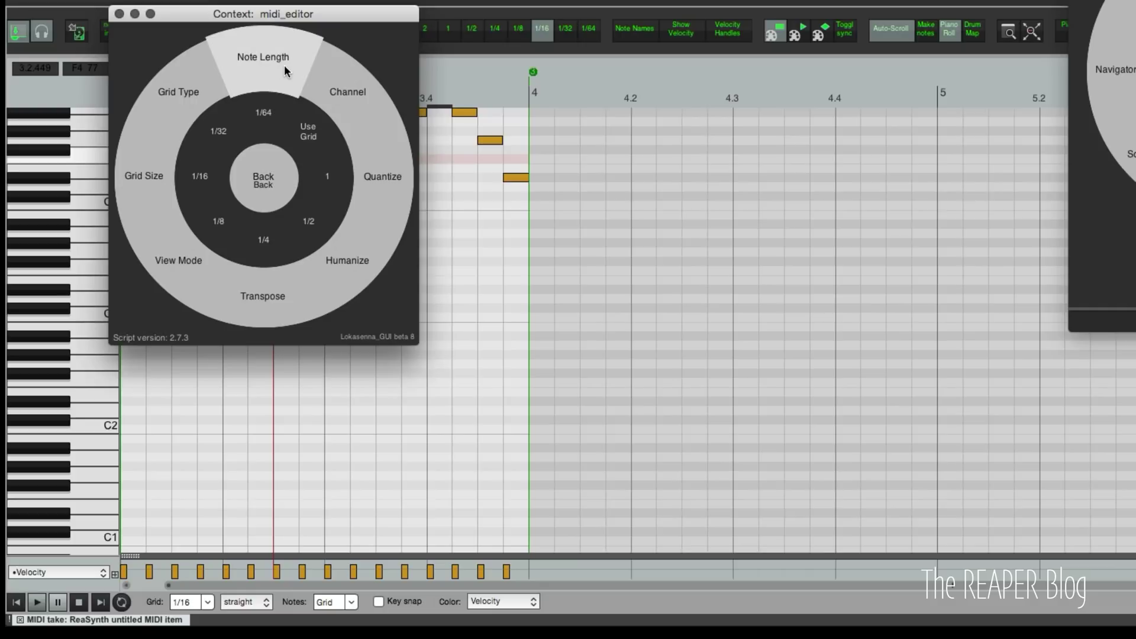
pyautogui.click(263, 242)
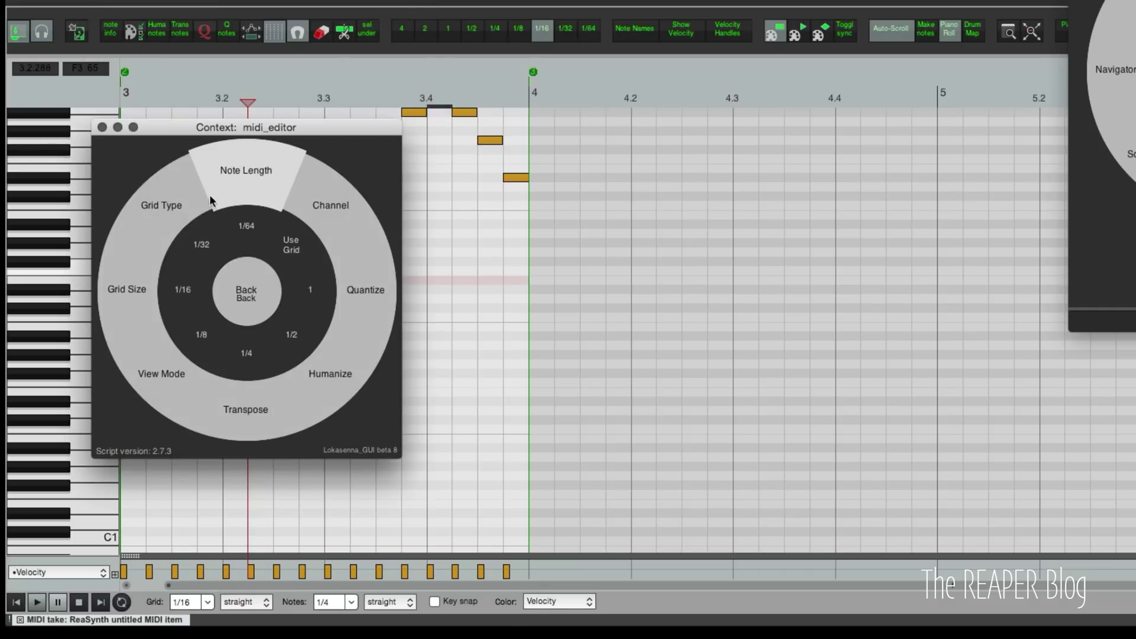
pyautogui.click(132, 286)
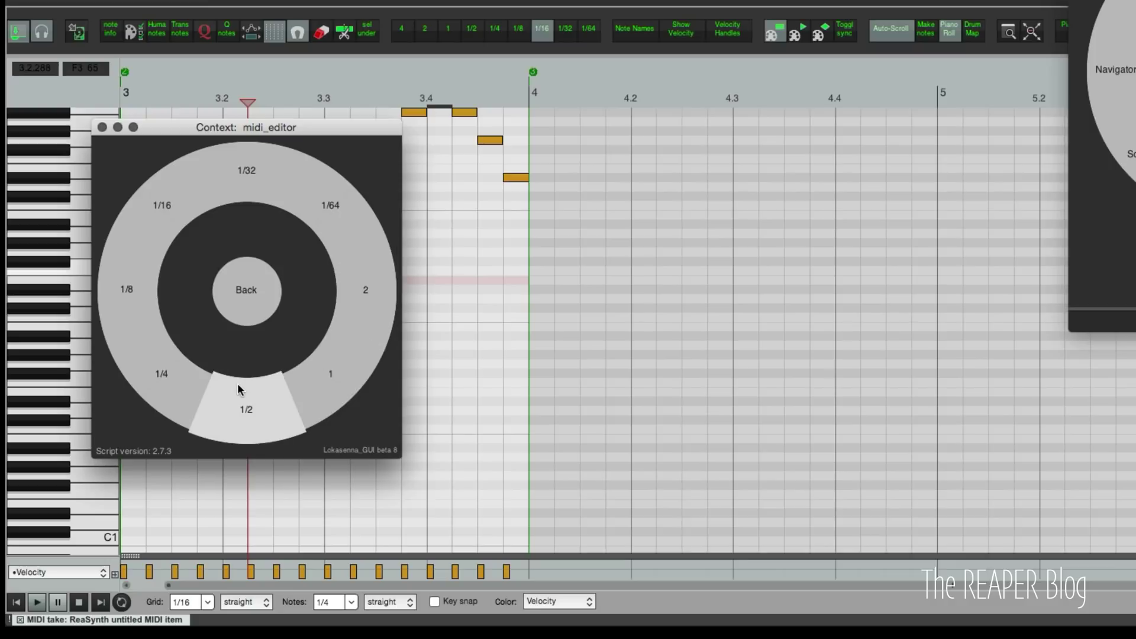
pyautogui.click(143, 374)
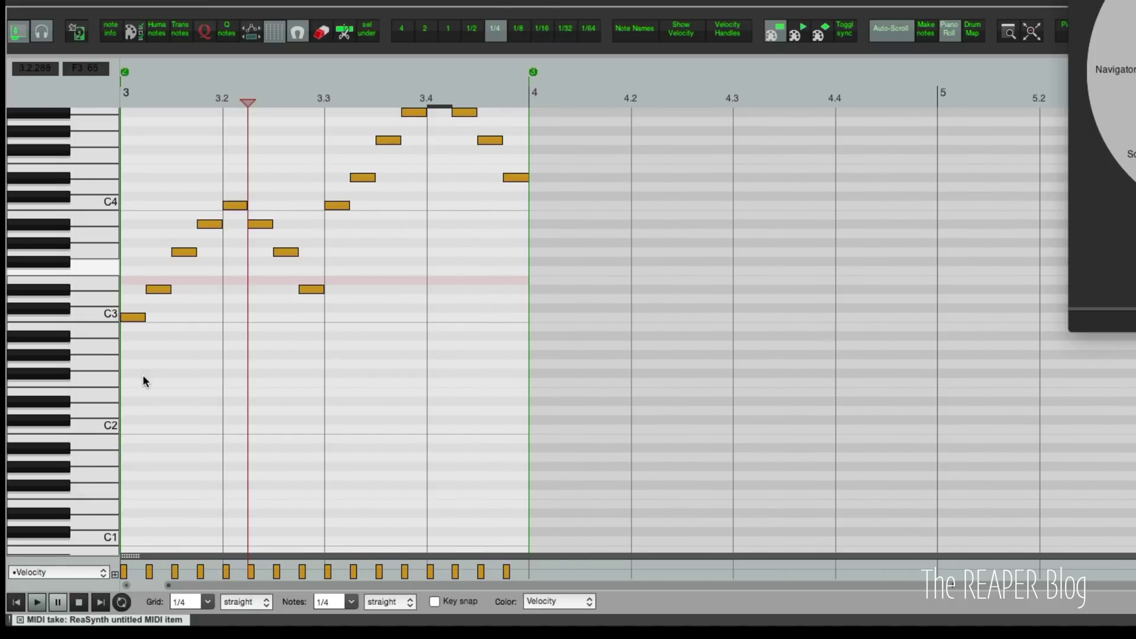
# Set the grid back to 1/16 via the radial menu and confirm it in the Grid dropdown
pyautogui.click(56, 393)
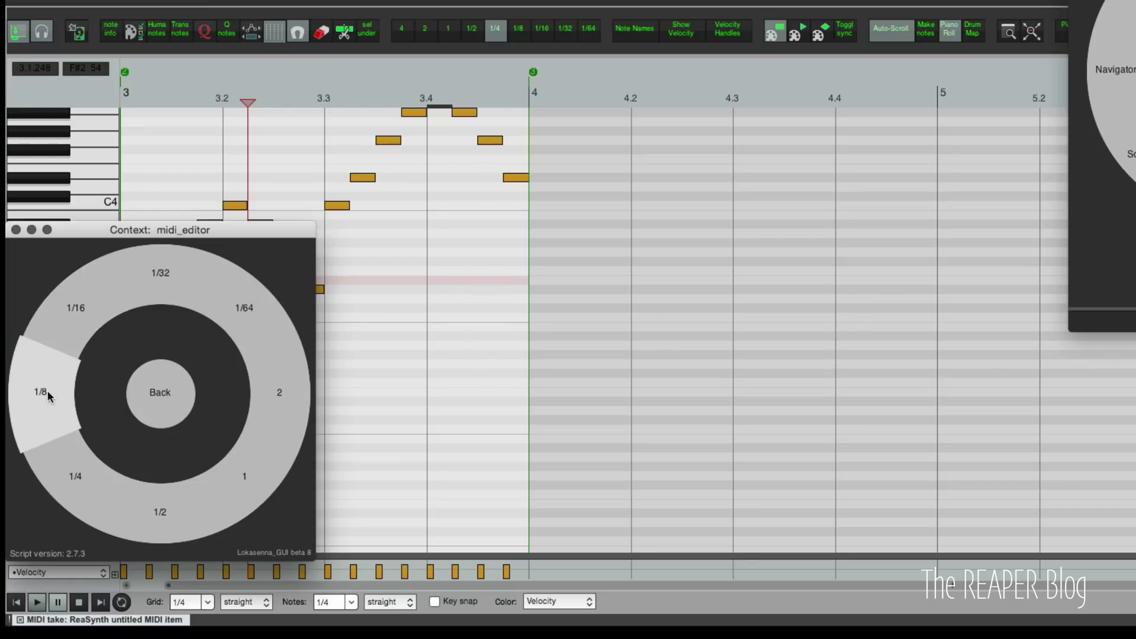
pyautogui.click(86, 304)
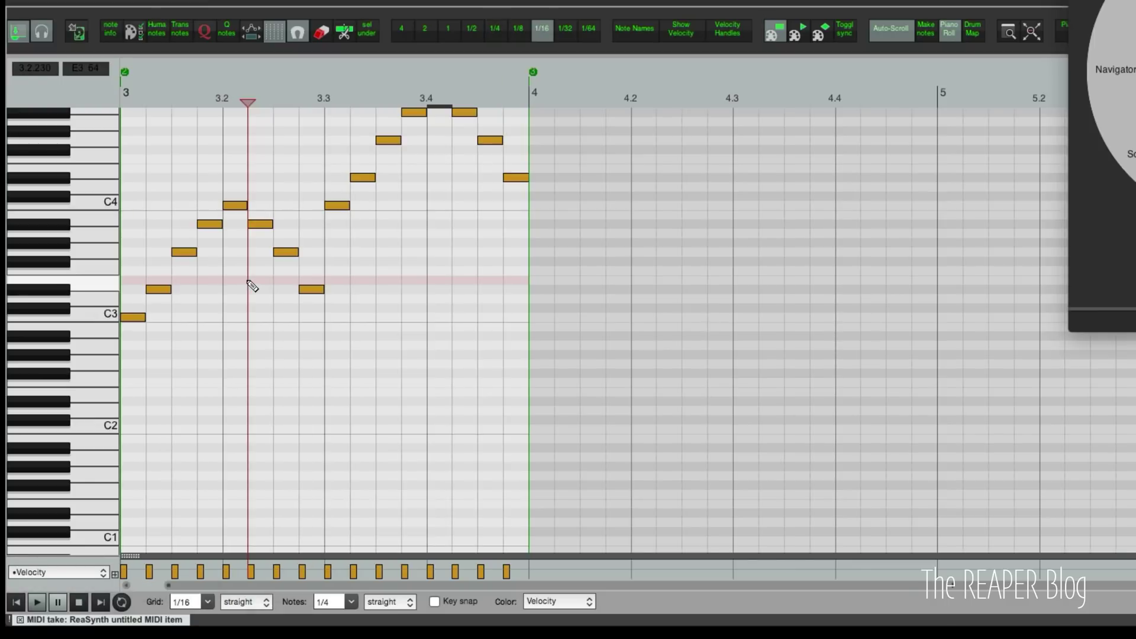
pyautogui.click(208, 601)
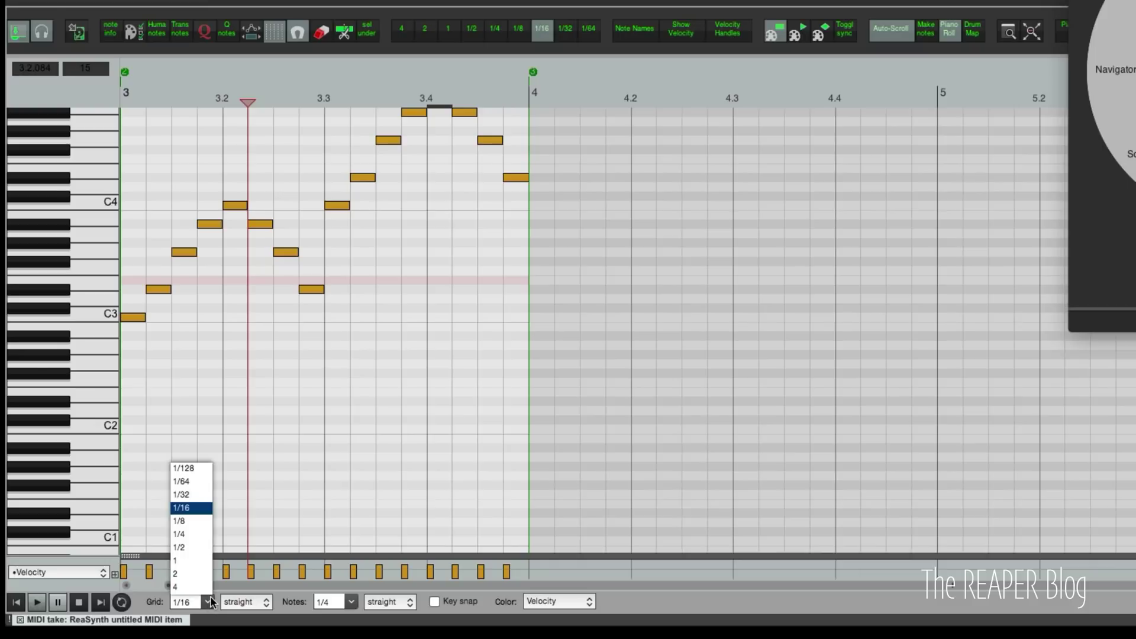
pyautogui.click(210, 598)
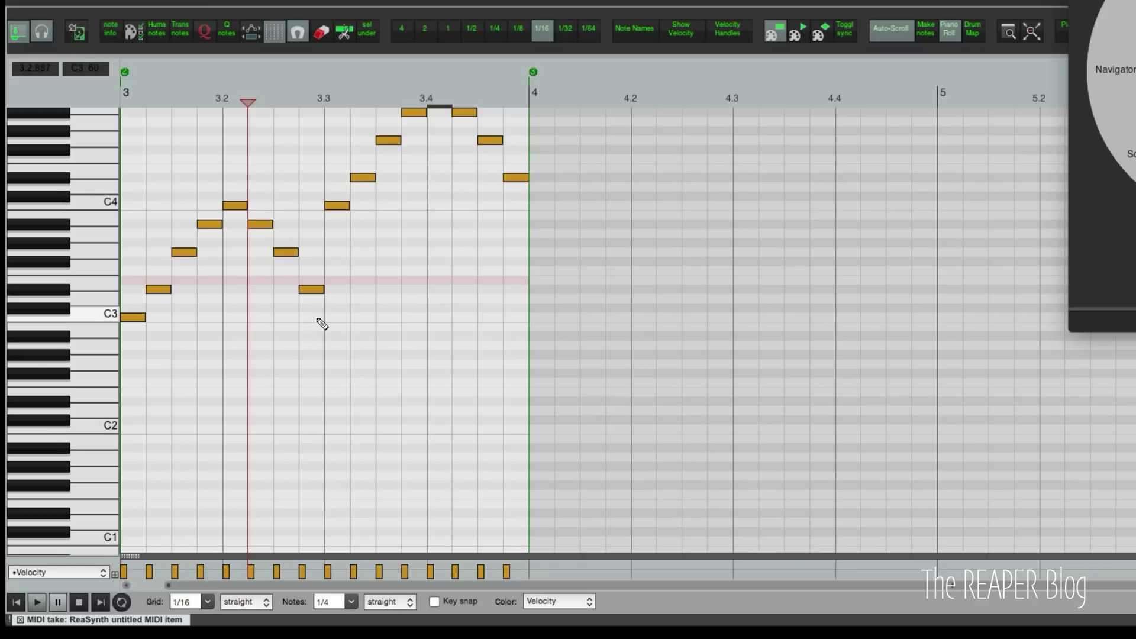
pyautogui.press('`')
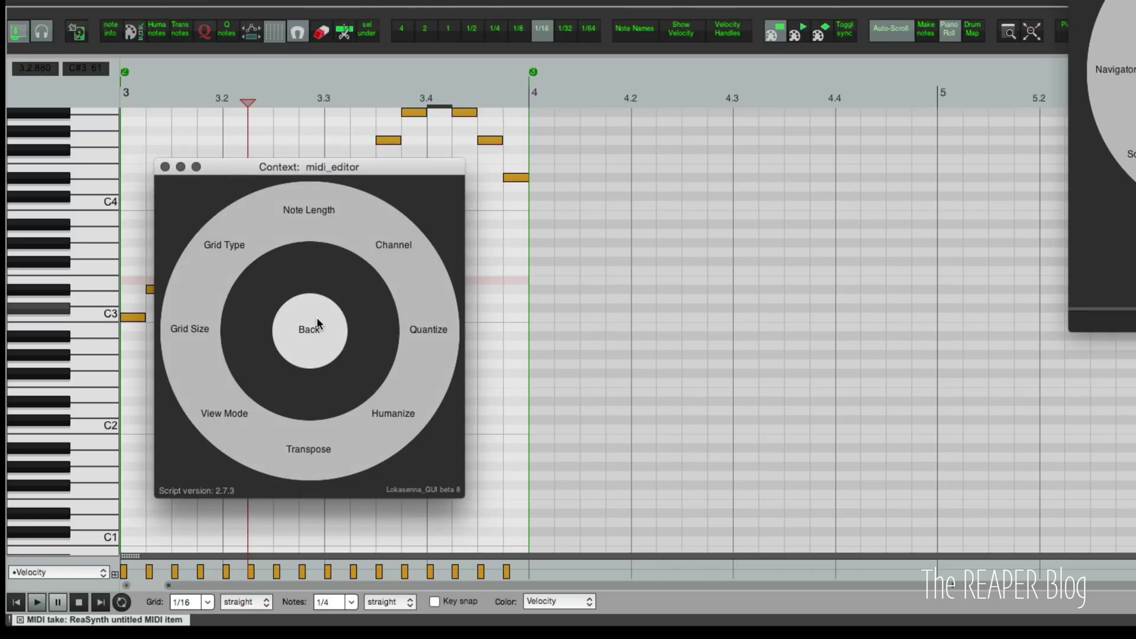